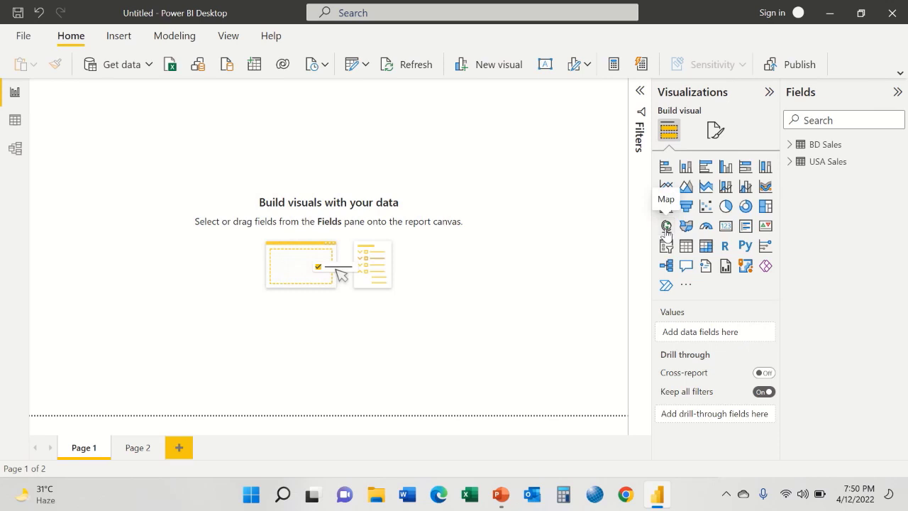
Add an enlarged map visual to Page 1 with Divisions from BD Sales as its location
click(667, 226)
drag(162, 206, 354, 298)
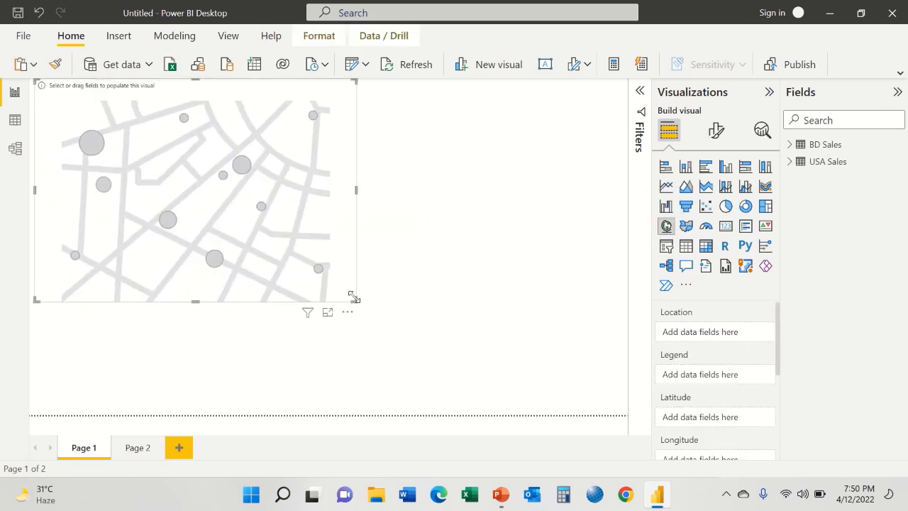
click(791, 146)
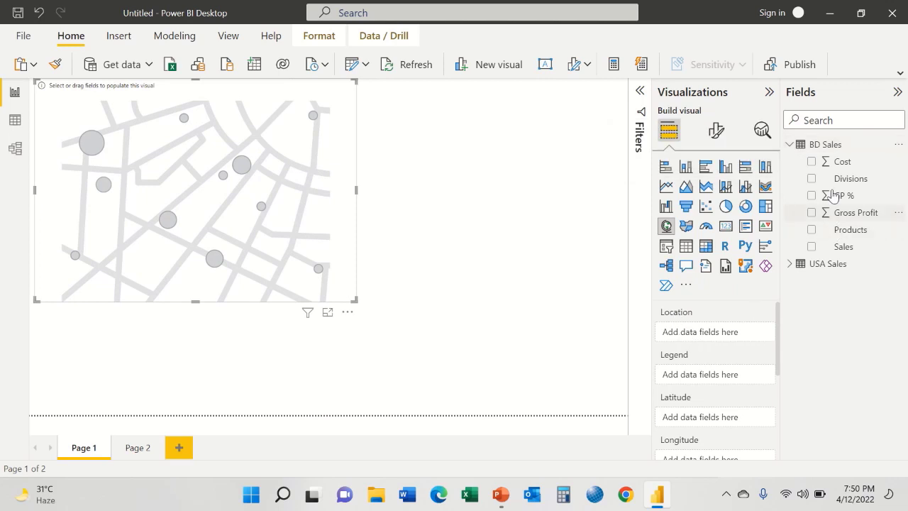
drag(829, 179, 712, 331)
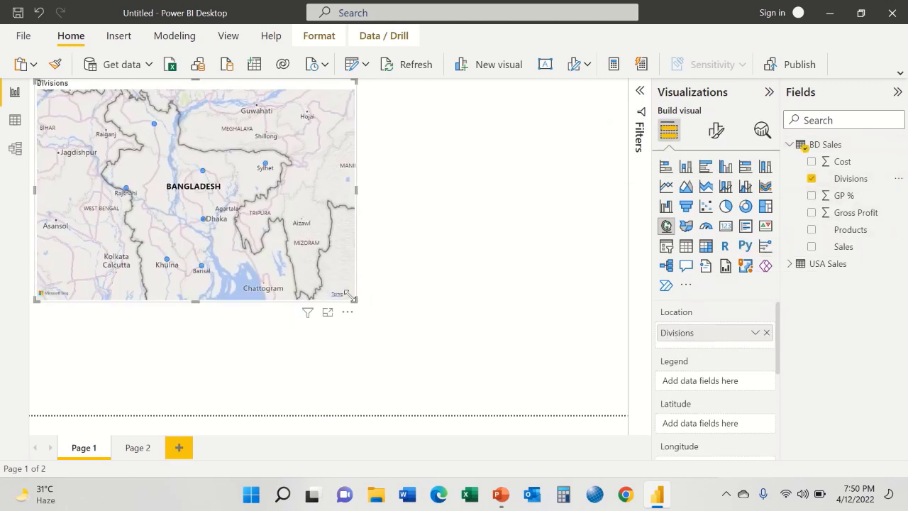
drag(353, 298, 419, 353)
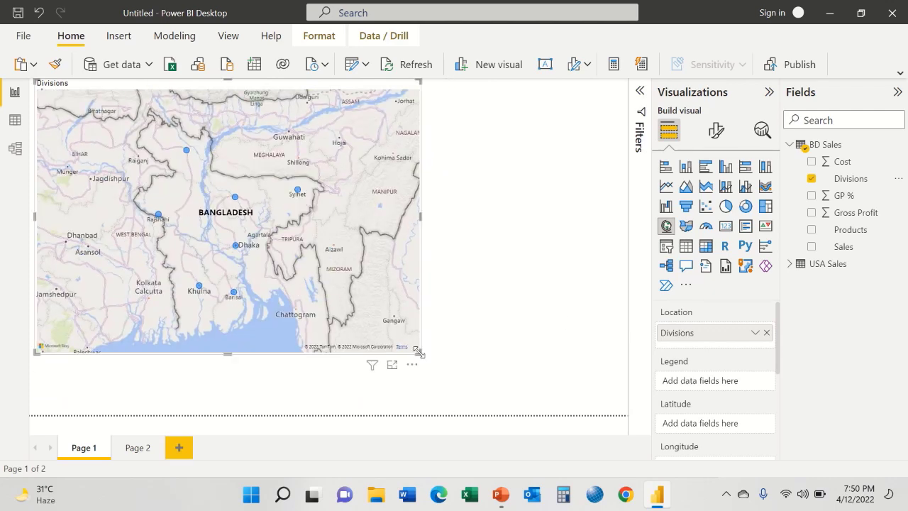
Set the map's style to Grayscale
click(708, 135)
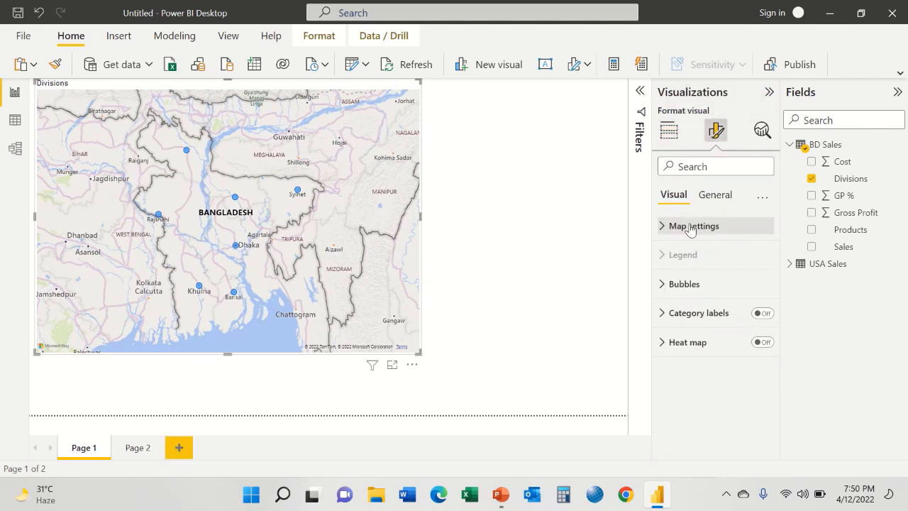
click(690, 226)
click(706, 293)
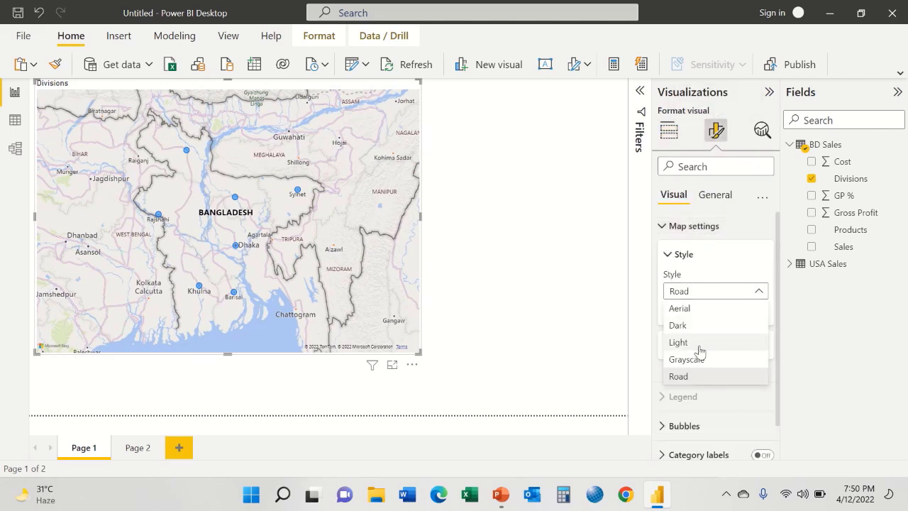
click(700, 359)
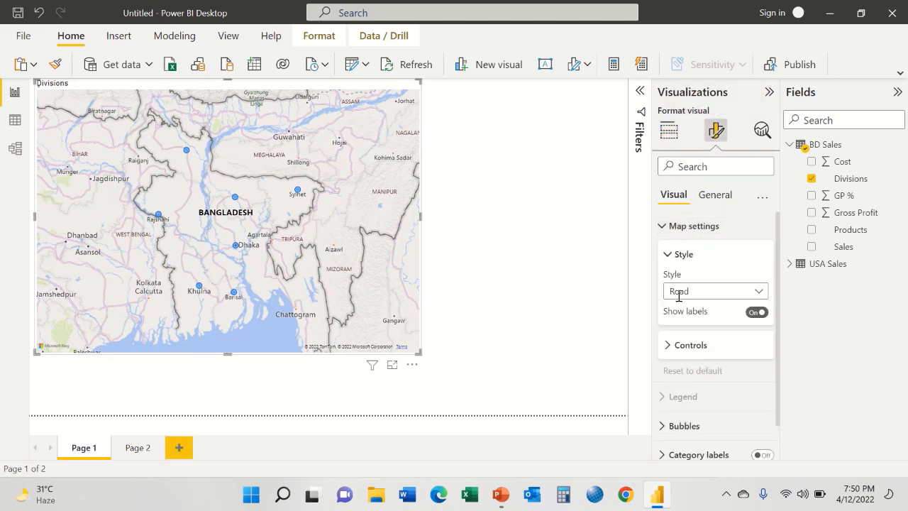
Set the size of the map's bubbles to 45 px
click(667, 232)
click(675, 284)
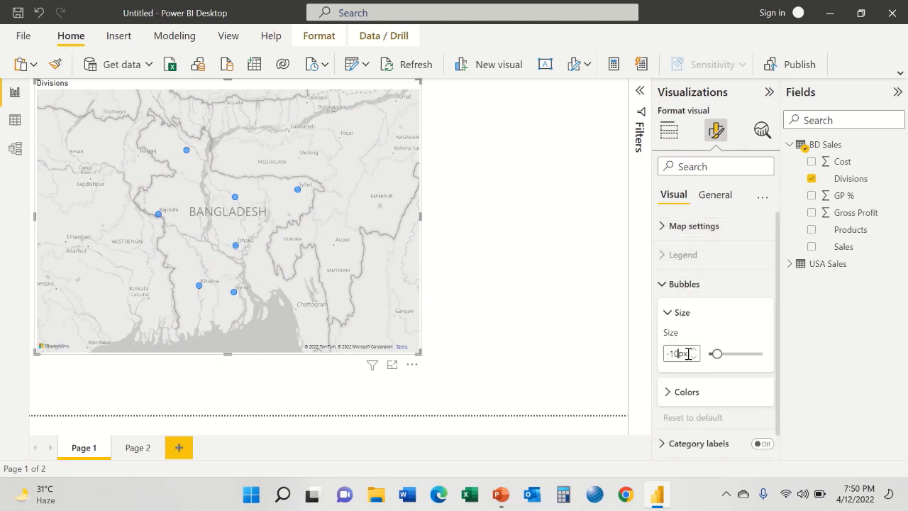
text(45)
click(555, 274)
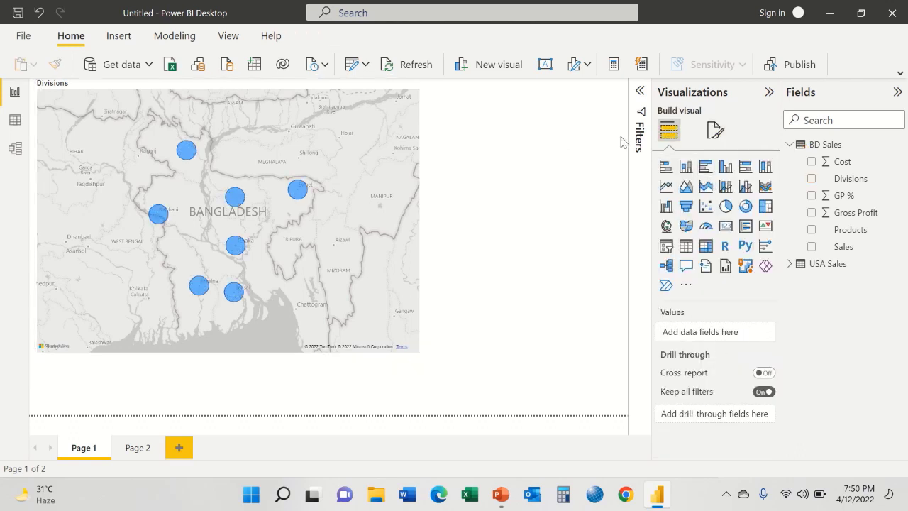
Use Products as the map's legend and Gross Profit as its bubble size, both from BD Sales
click(324, 215)
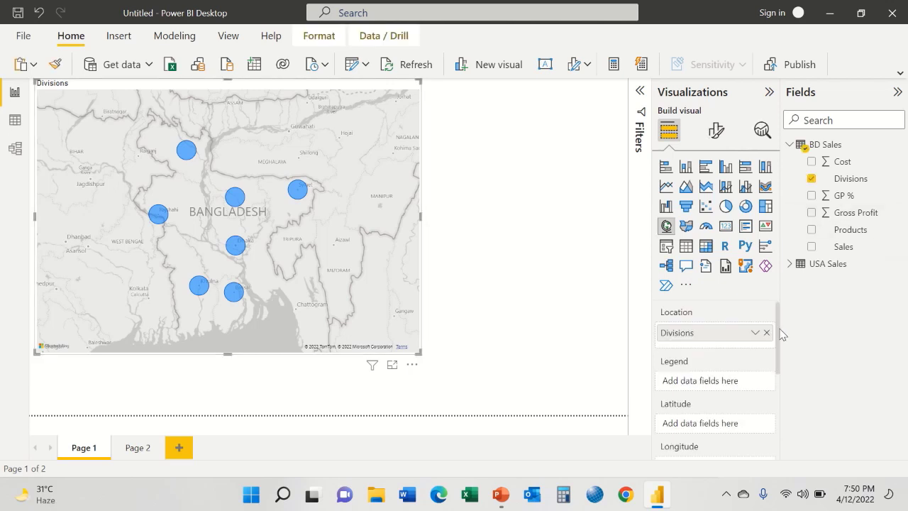
mouse_move(781, 334)
mouse_down()
mouse_move(776, 367)
mouse_move(772, 342)
mouse_up()
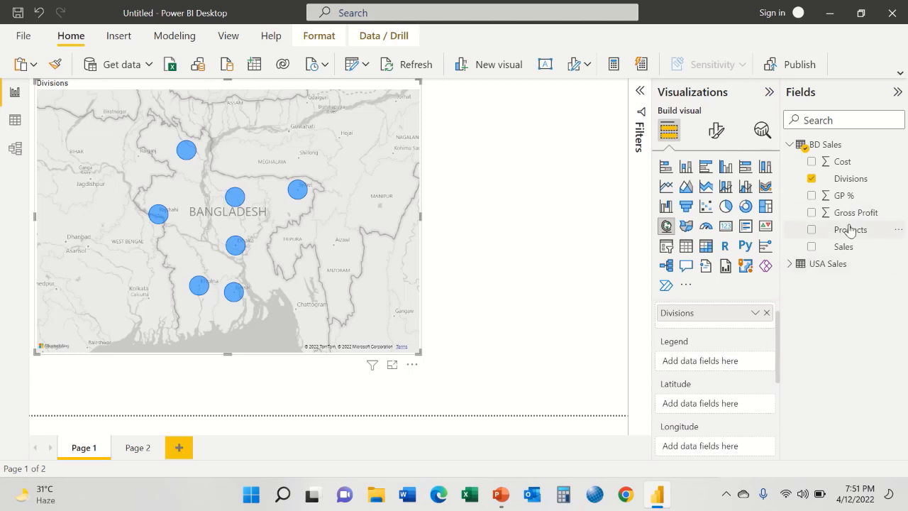
drag(850, 230, 726, 360)
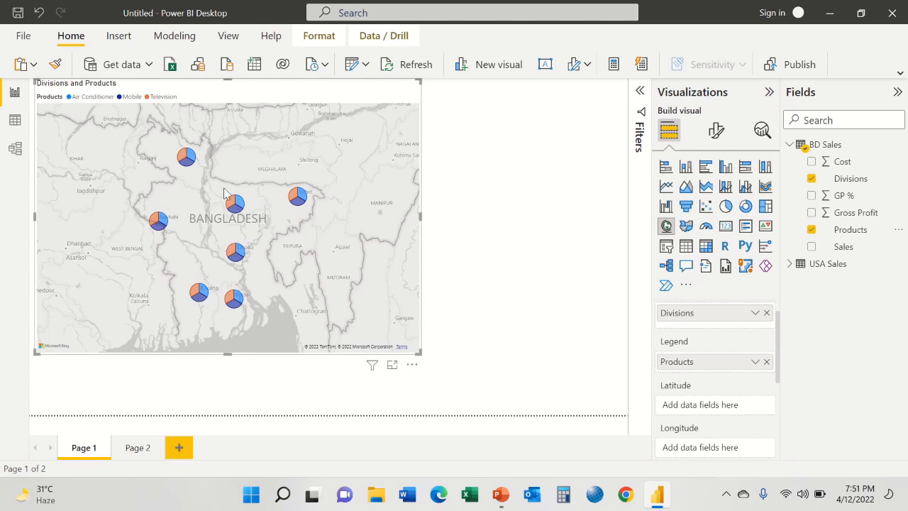
drag(780, 364, 731, 406)
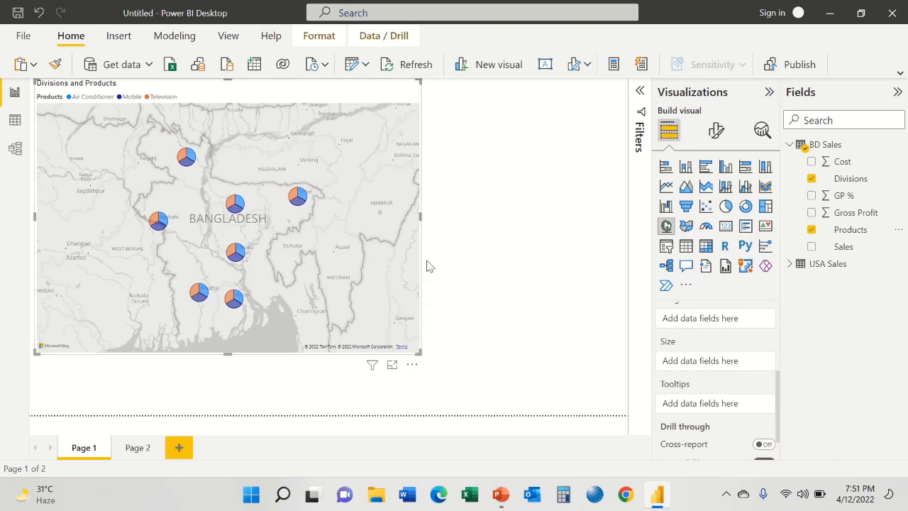
drag(836, 213, 722, 362)
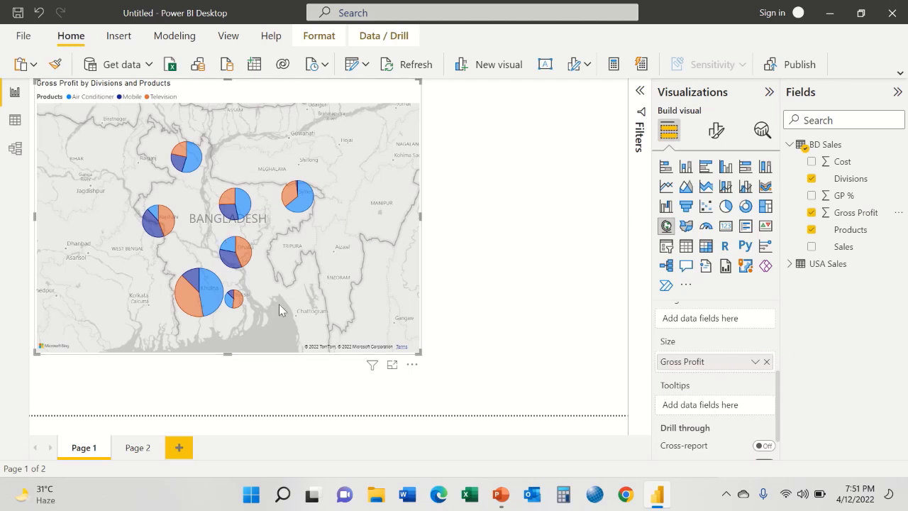
mouse_move(205, 303)
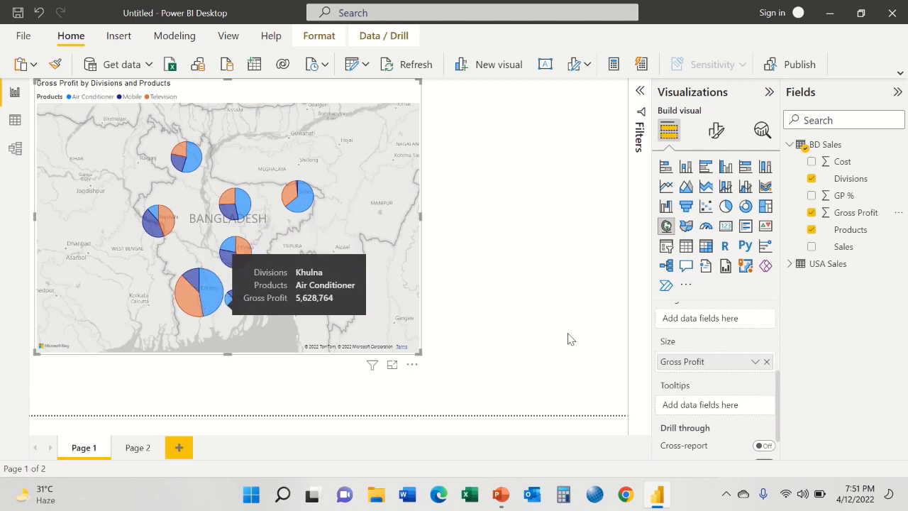
Add GP % from BD Sales to the map's tooltips and format that field as a percentage
scroll(780, 401, down, 1)
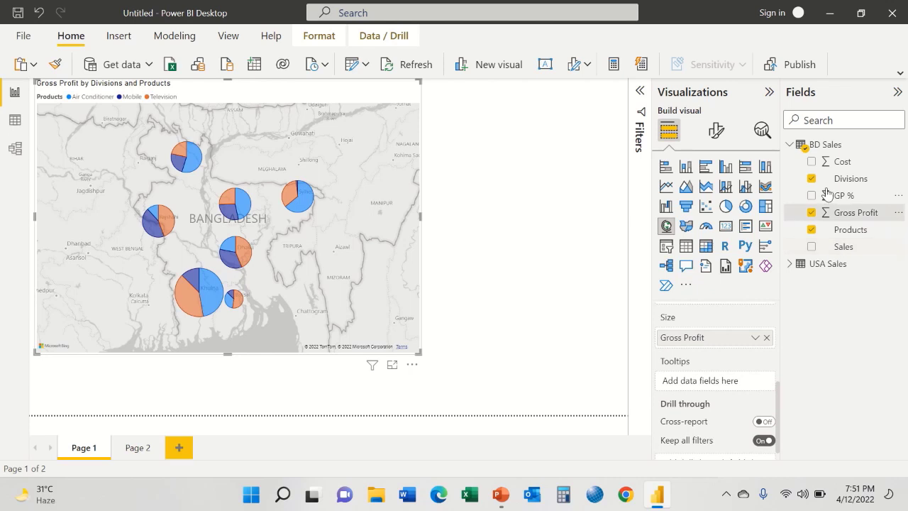
drag(838, 197, 720, 377)
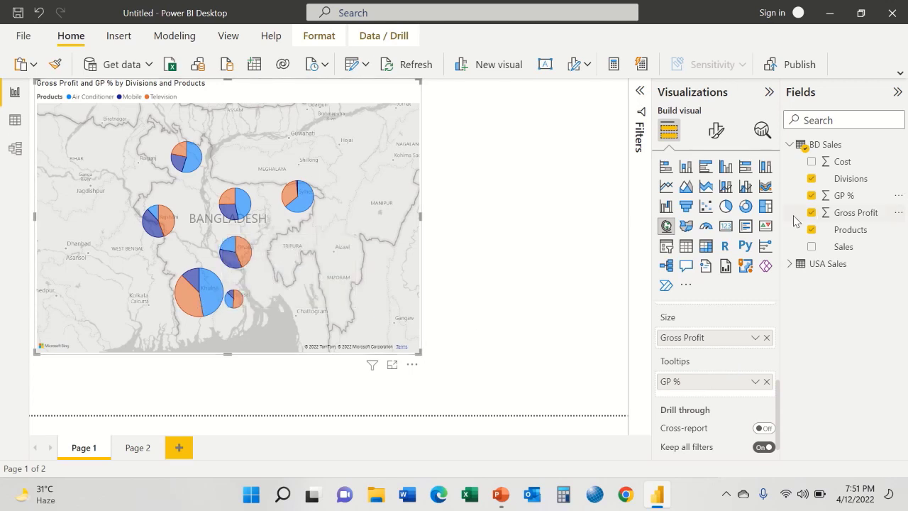
click(851, 197)
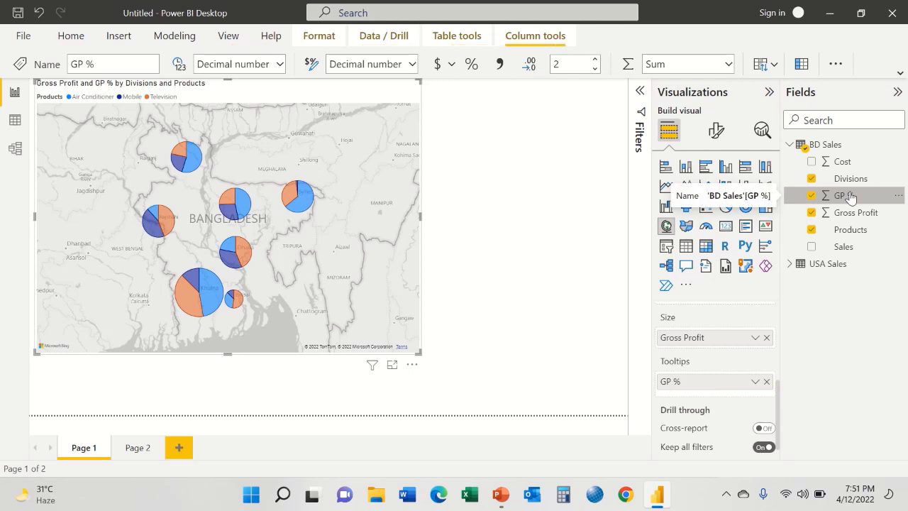
click(477, 69)
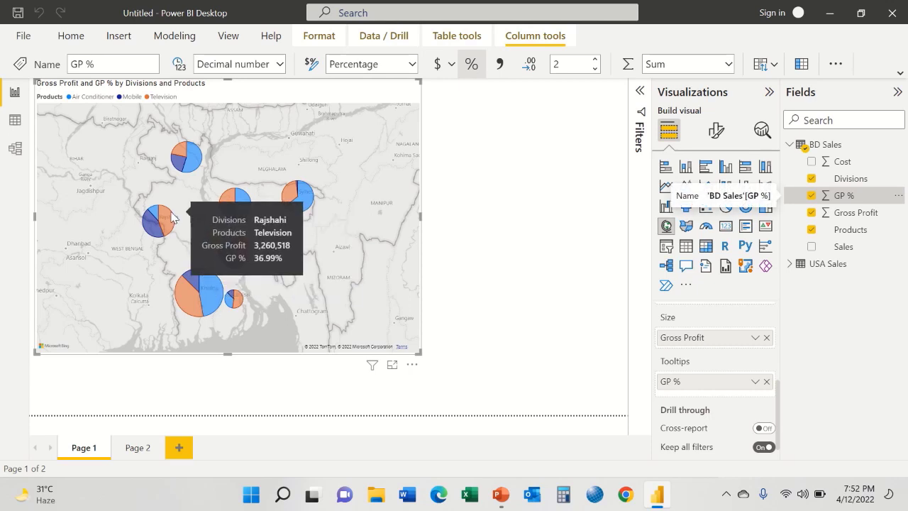
mouse_move(191, 163)
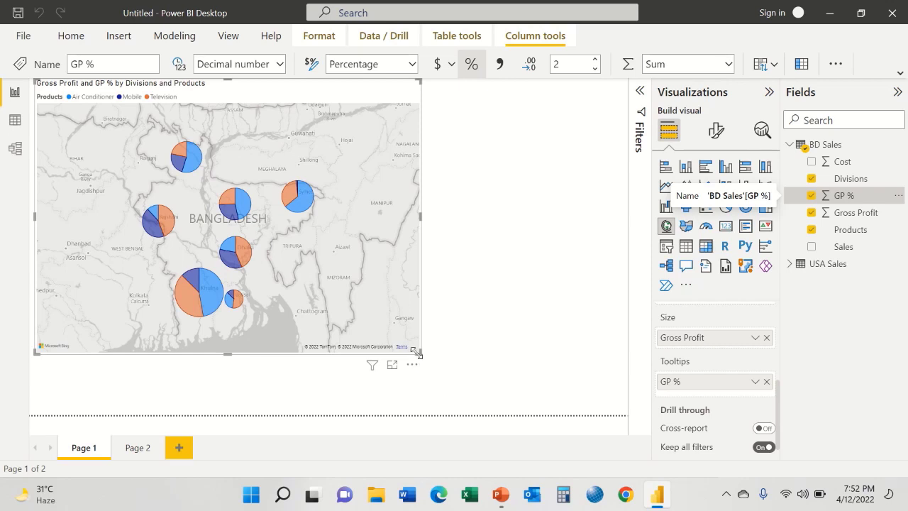
Shrink the map visual to about half its width and switch to Page 2
drag(420, 352, 228, 252)
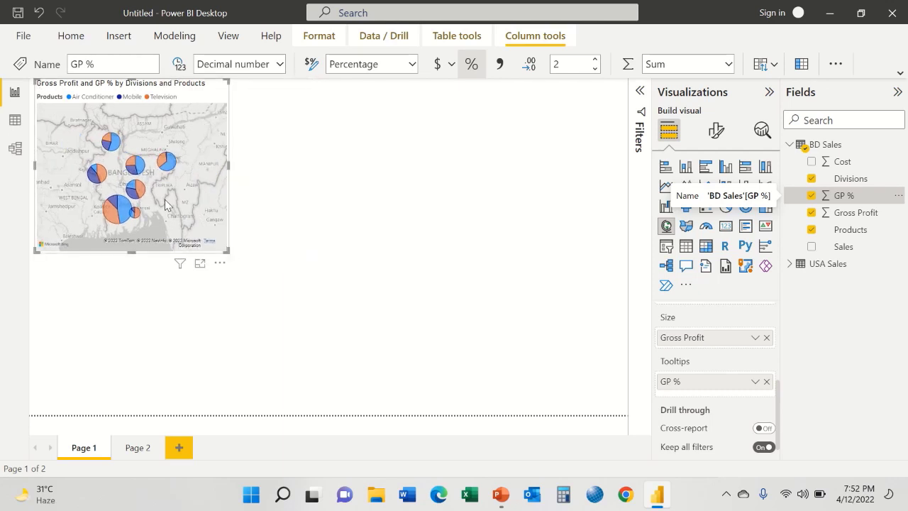
click(303, 207)
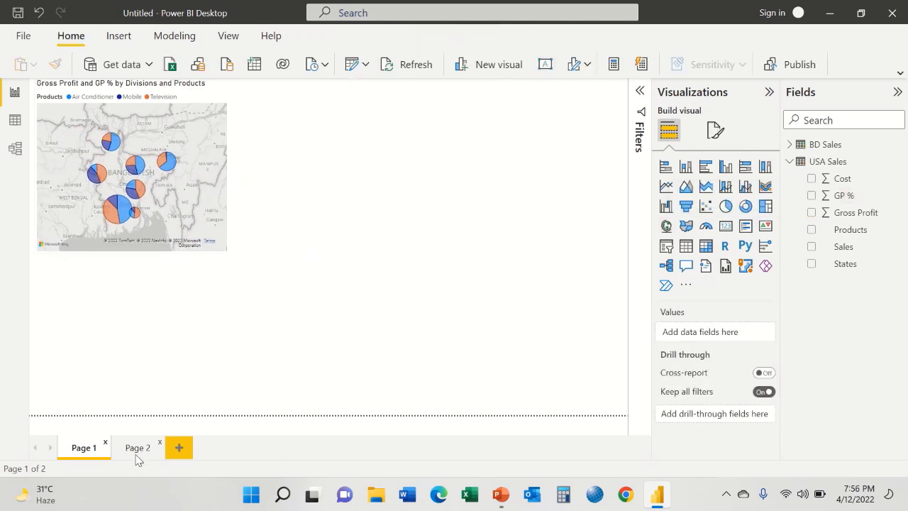
click(137, 453)
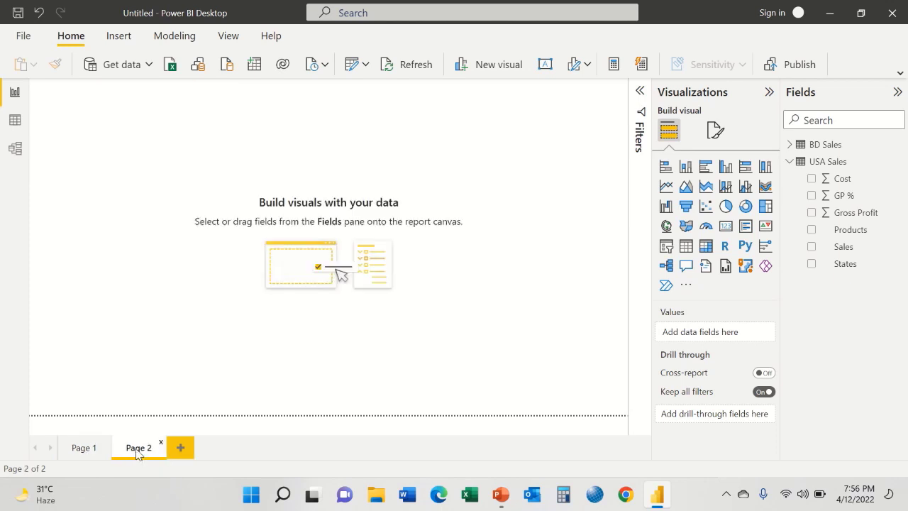
Add an enlarged filled map to Page 2 with States from USA Sales as its location
click(685, 226)
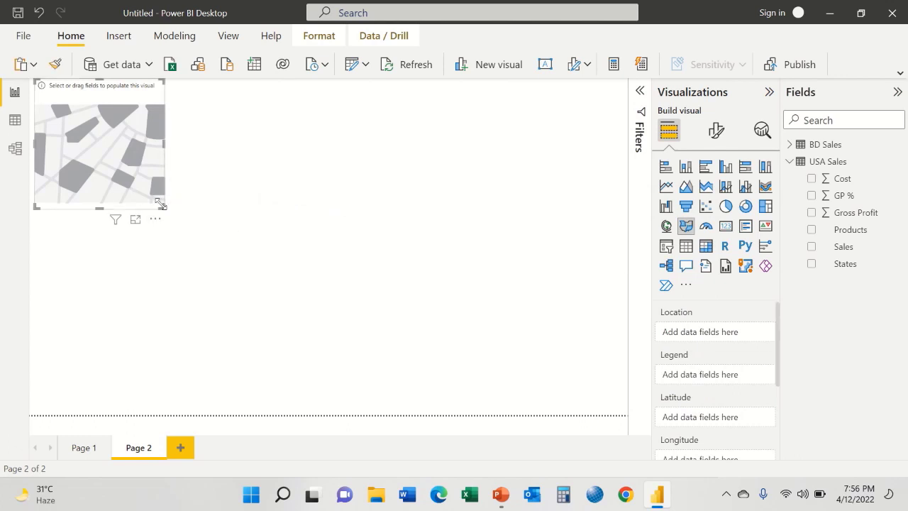
drag(160, 204, 375, 336)
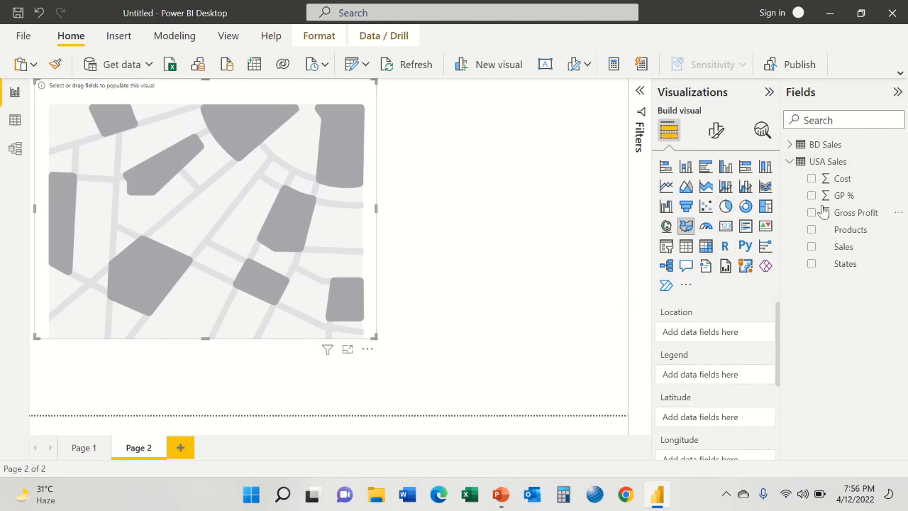
drag(844, 263, 716, 335)
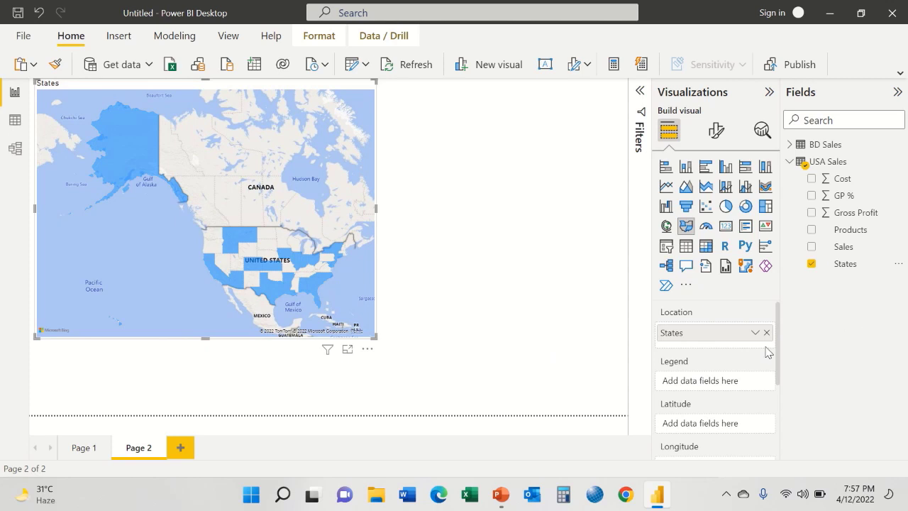
Colour the filled map's states by using Gross Profit from USA Sales as the legend
click(837, 220)
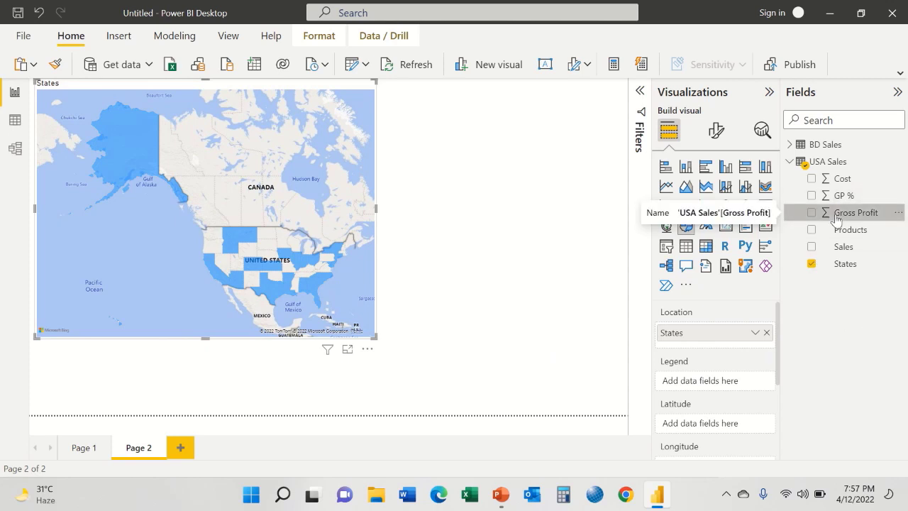
drag(836, 220, 723, 385)
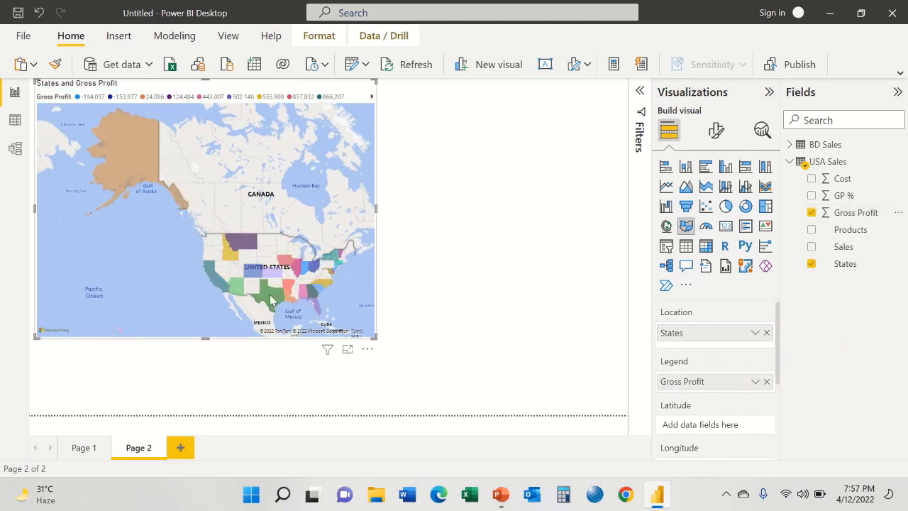
mouse_move(270, 296)
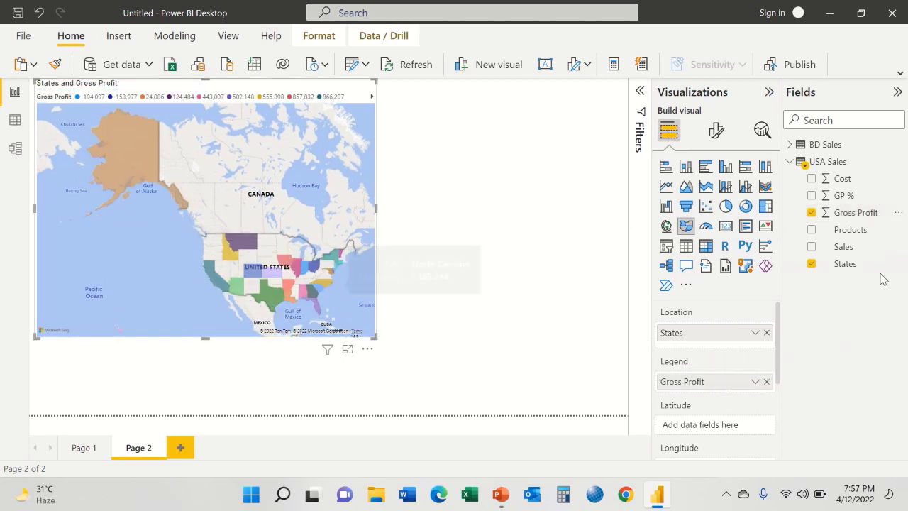
Add GP % and Products from USA Sales to the filled map's tooltips
scroll(777, 350, down, 4)
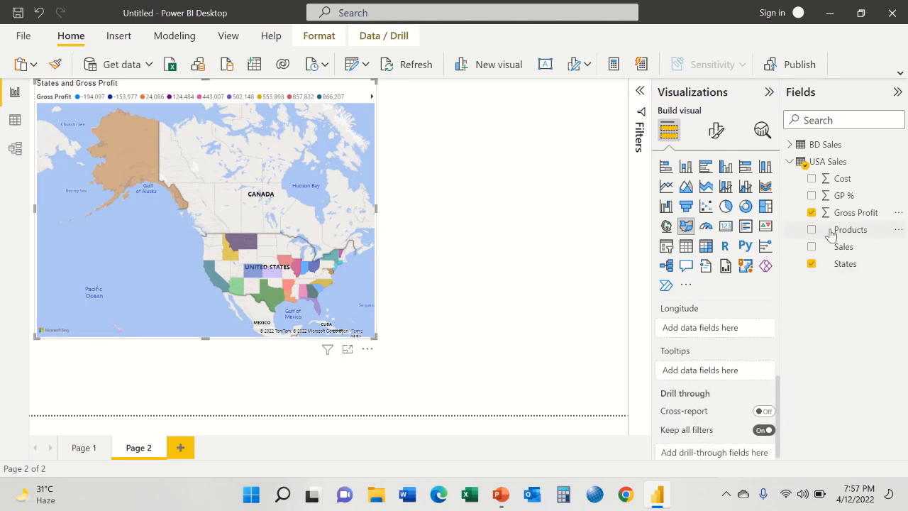
click(811, 196)
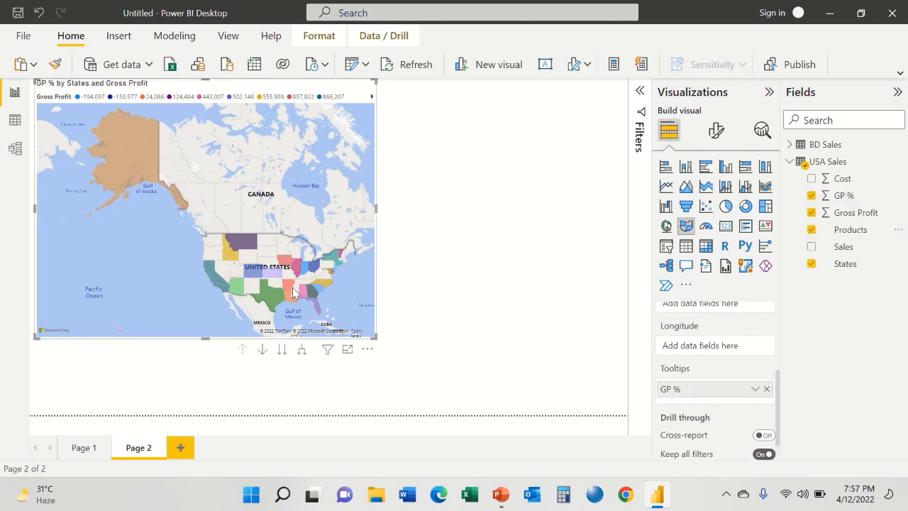
mouse_move(119, 157)
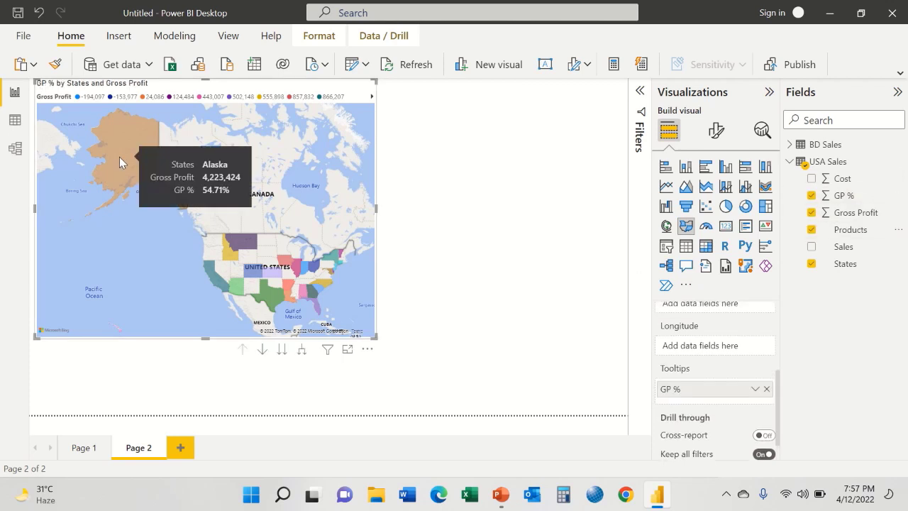
click(813, 229)
drag(816, 231, 717, 388)
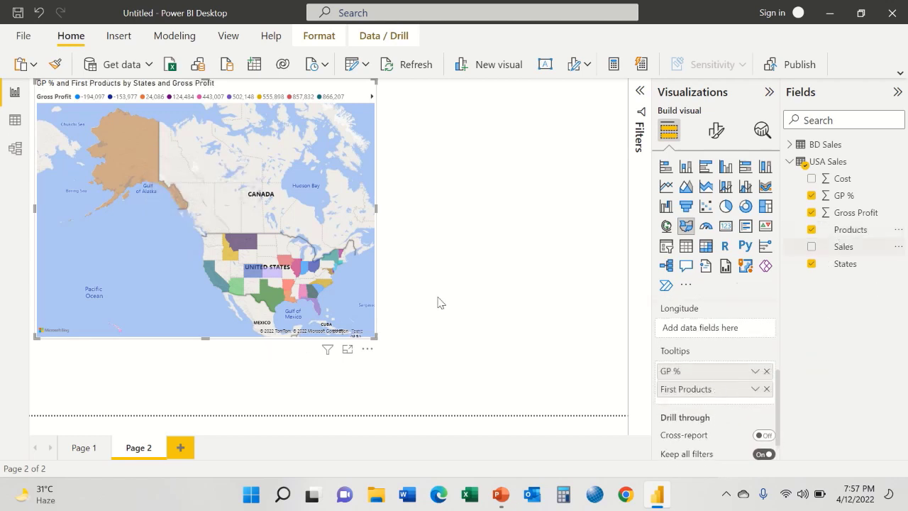
mouse_move(143, 159)
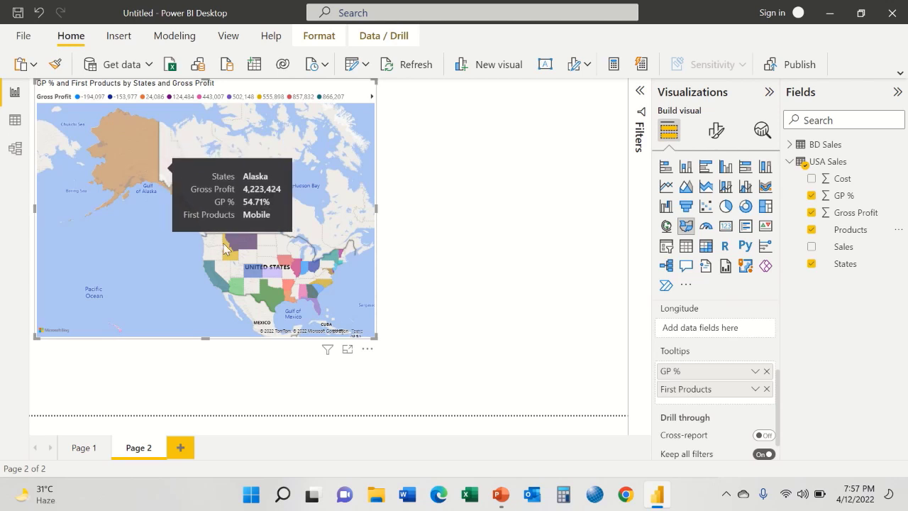
mouse_move(243, 246)
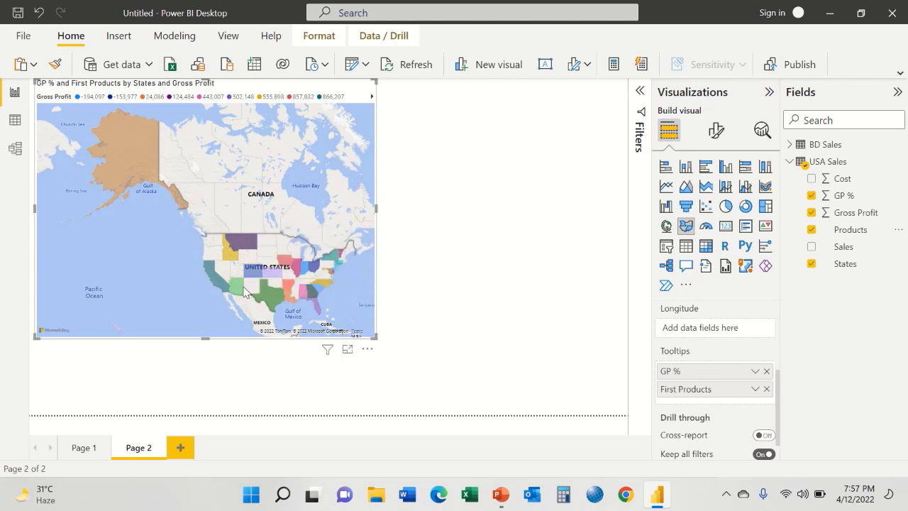
Inspect the tooltips of individual states and enlarge the filled map to cover most of the page
mouse_move(236, 288)
mouse_move(318, 311)
mouse_move(314, 294)
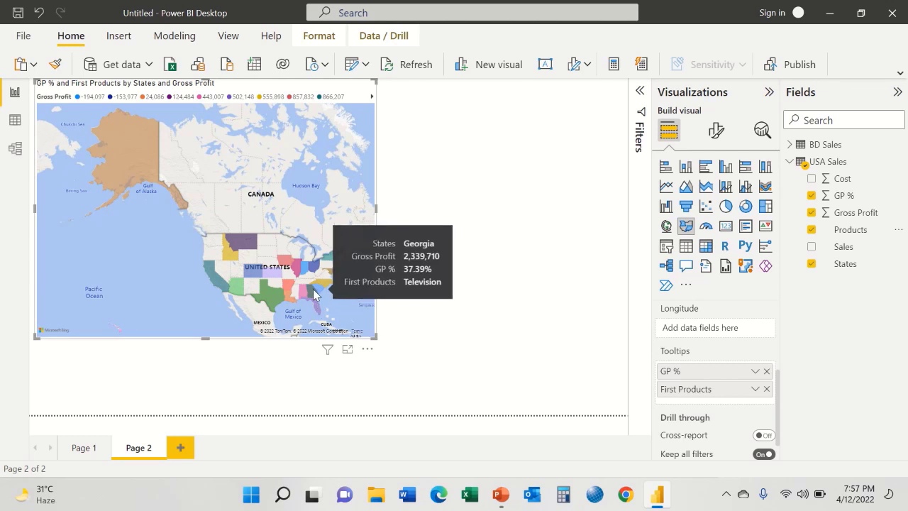
drag(375, 337, 561, 391)
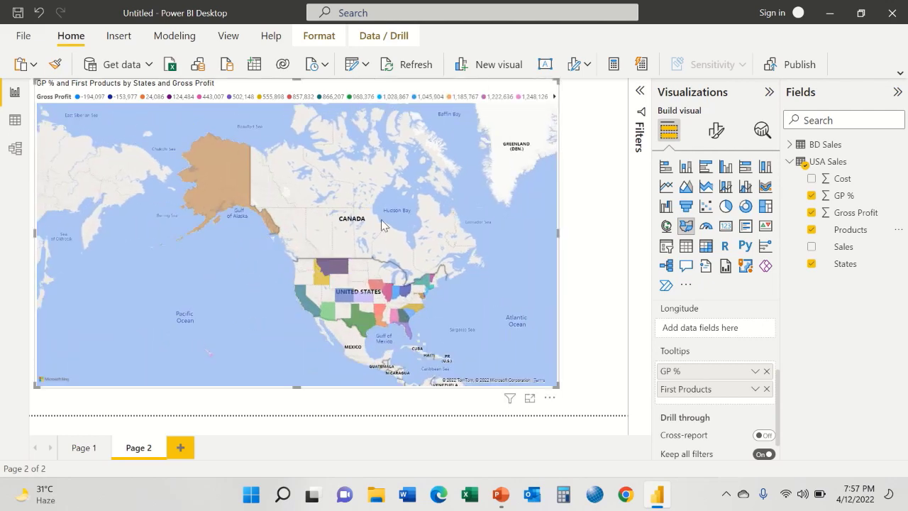
mouse_move(336, 269)
mouse_move(555, 382)
mouse_down()
mouse_move(456, 308)
mouse_move(539, 378)
mouse_up()
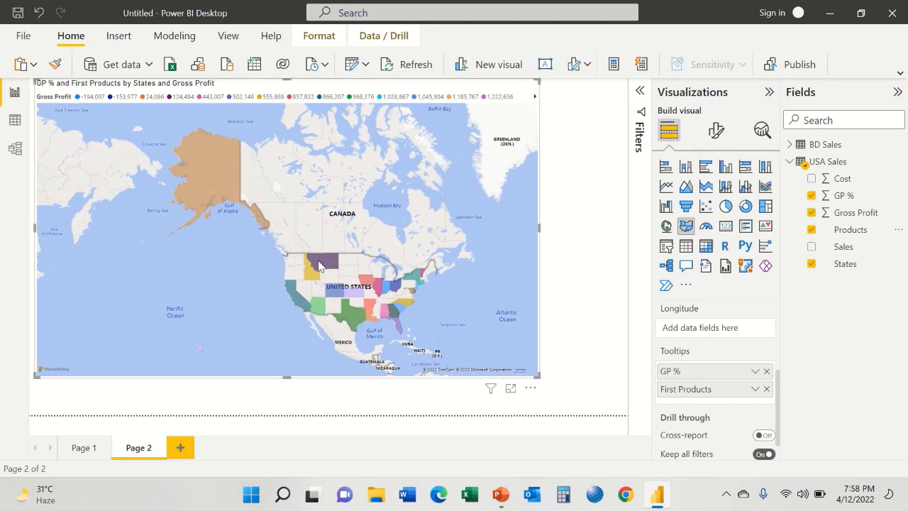
mouse_move(319, 266)
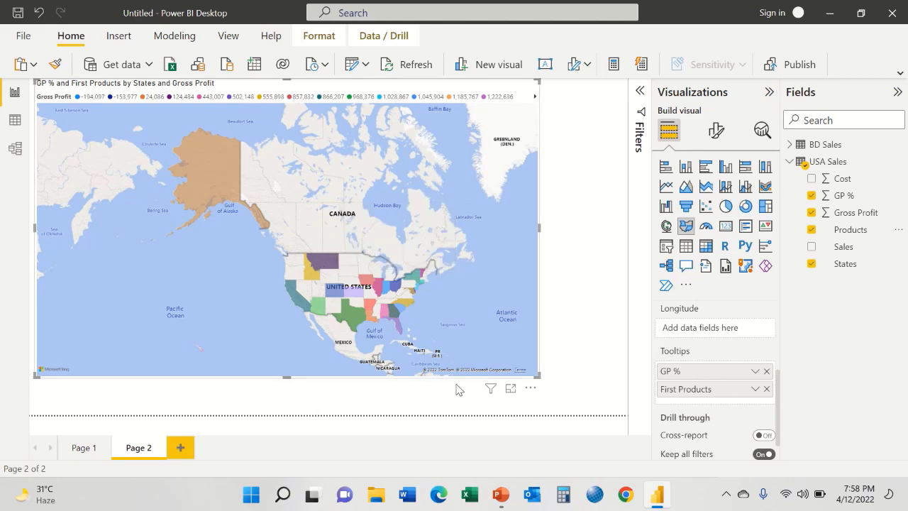
Compare with the bubble map on Page 1 and convert Page 2's filled map into a Map visual
click(84, 448)
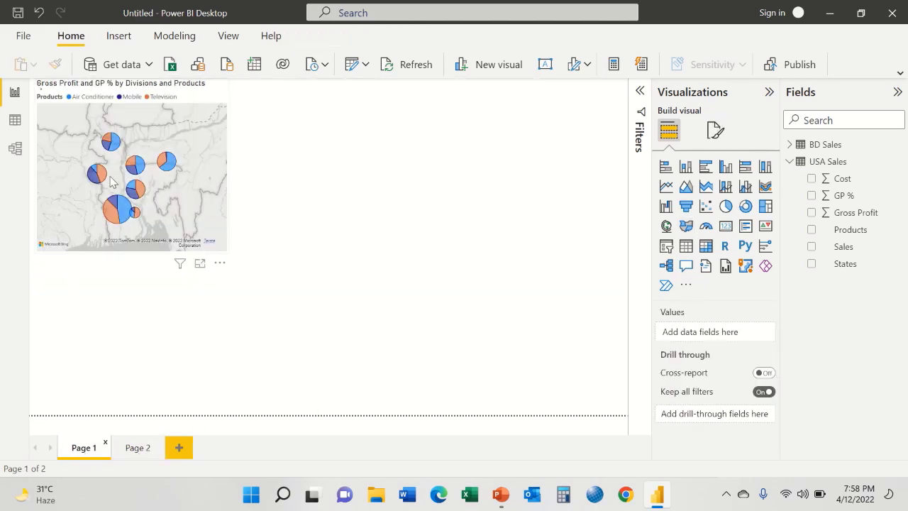
click(138, 447)
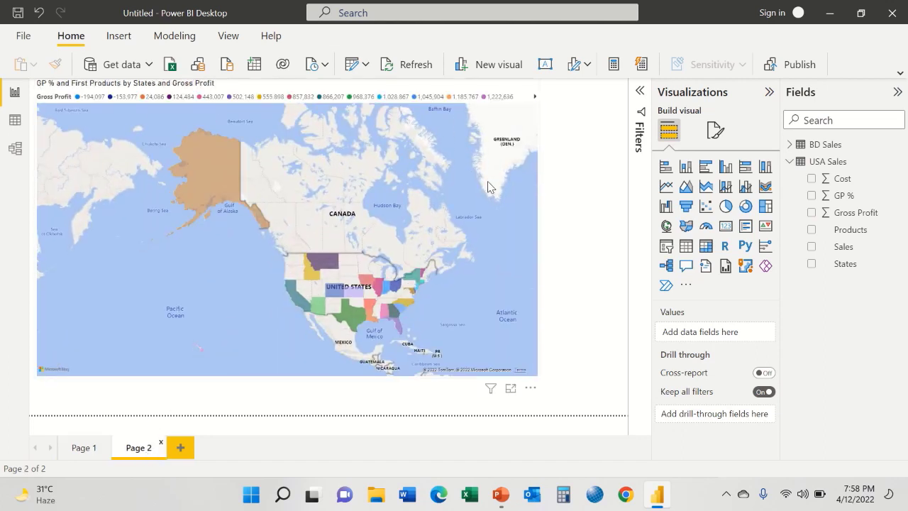
click(488, 181)
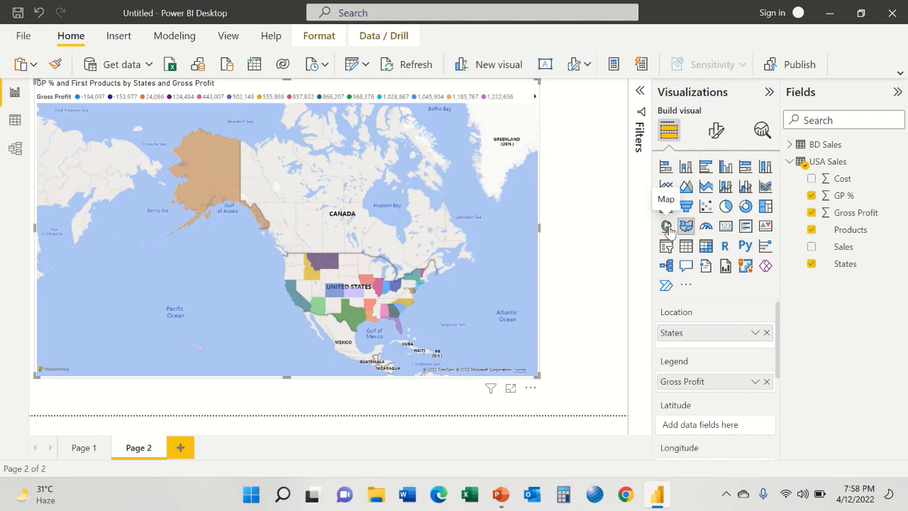
click(667, 226)
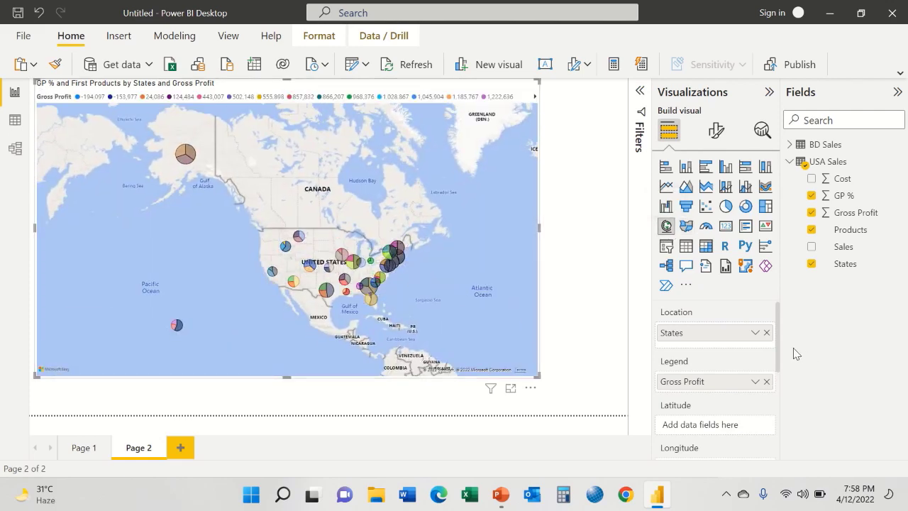
Remove GP % from the map's bubble size and Gross Profit from its legend
scroll(782, 357, down, 3)
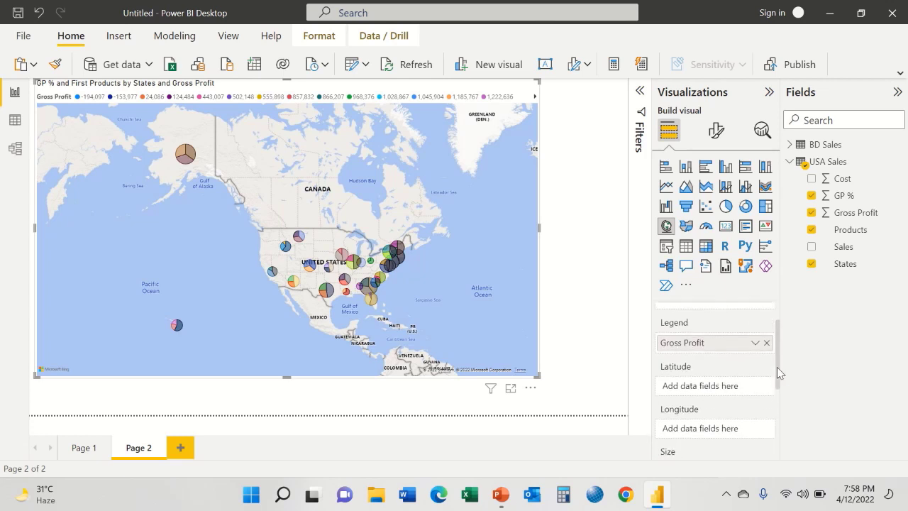
scroll(782, 402, up, 1)
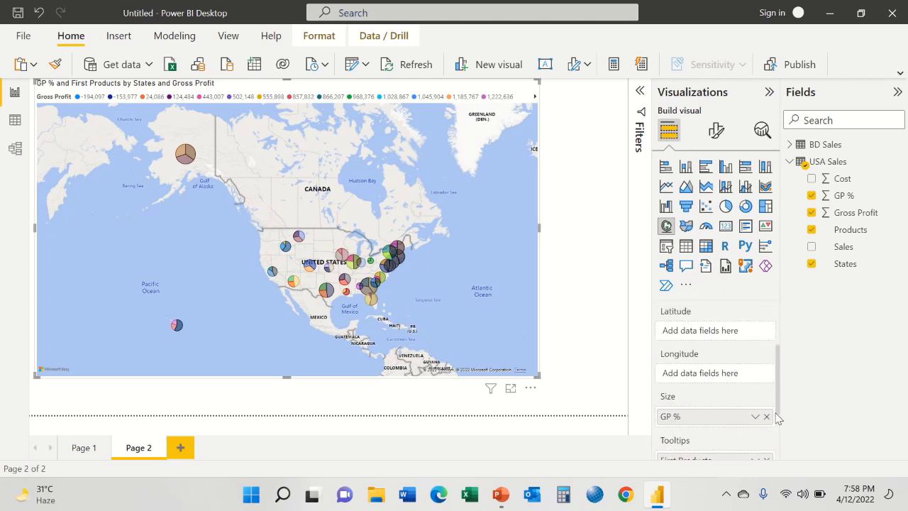
click(766, 416)
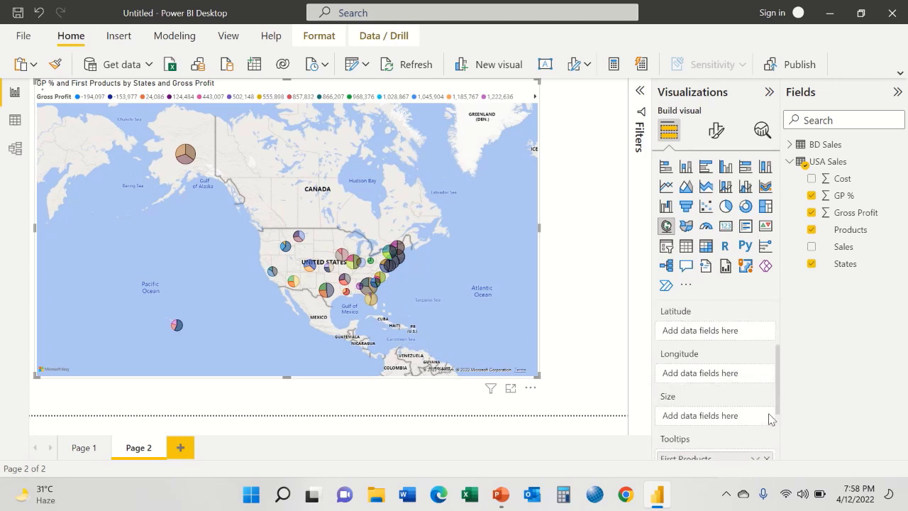
drag(778, 384, 774, 347)
mouse_move(717, 368)
mouse_down()
mouse_move(724, 477)
mouse_move(716, 412)
mouse_move(646, 348)
mouse_move(714, 375)
mouse_up()
click(766, 368)
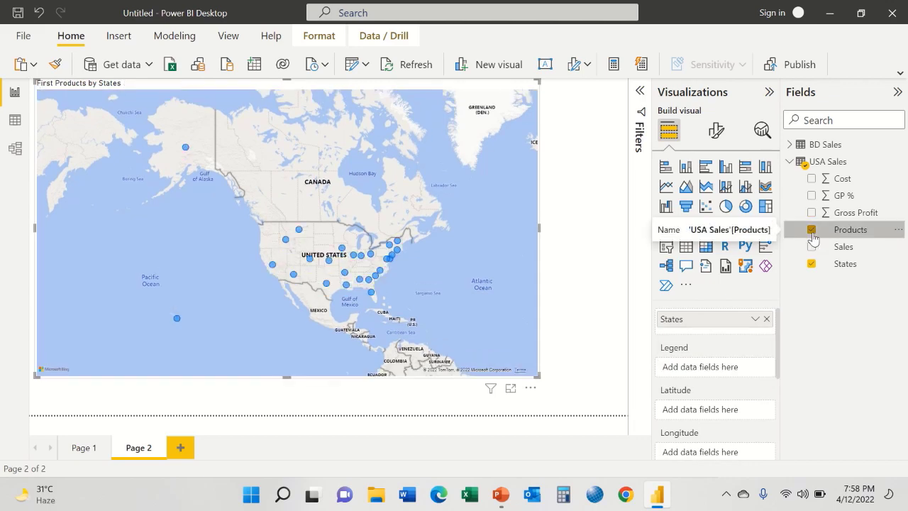
Use Products from USA Sales as the map's legend and Gross Profit as its bubble size
click(840, 234)
drag(841, 234, 724, 369)
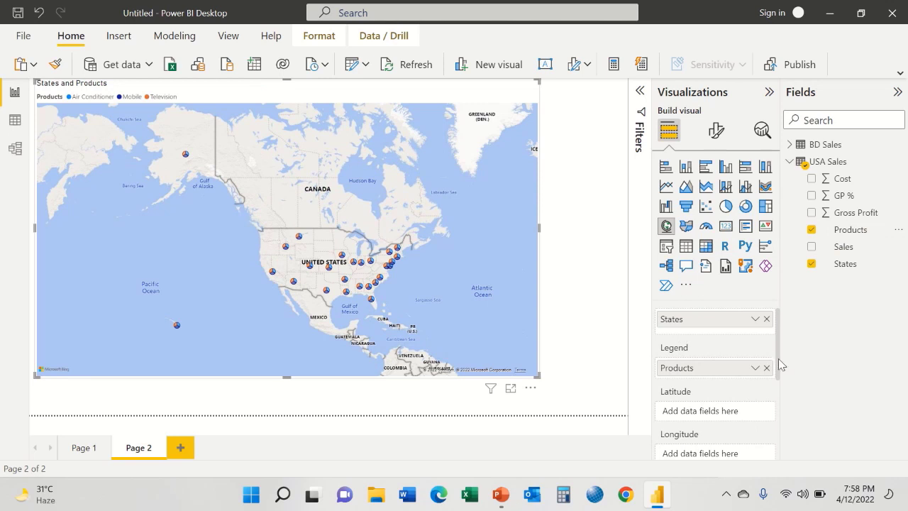
drag(778, 364, 779, 448)
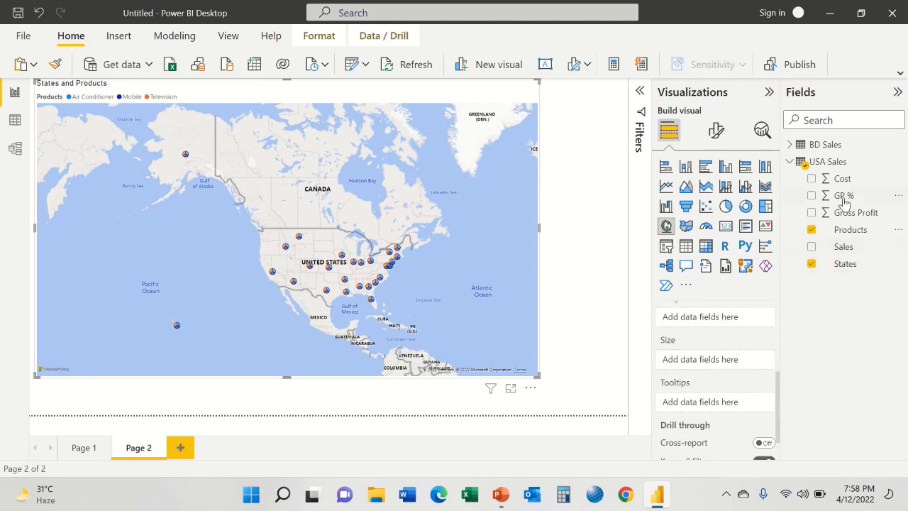
drag(844, 214, 728, 366)
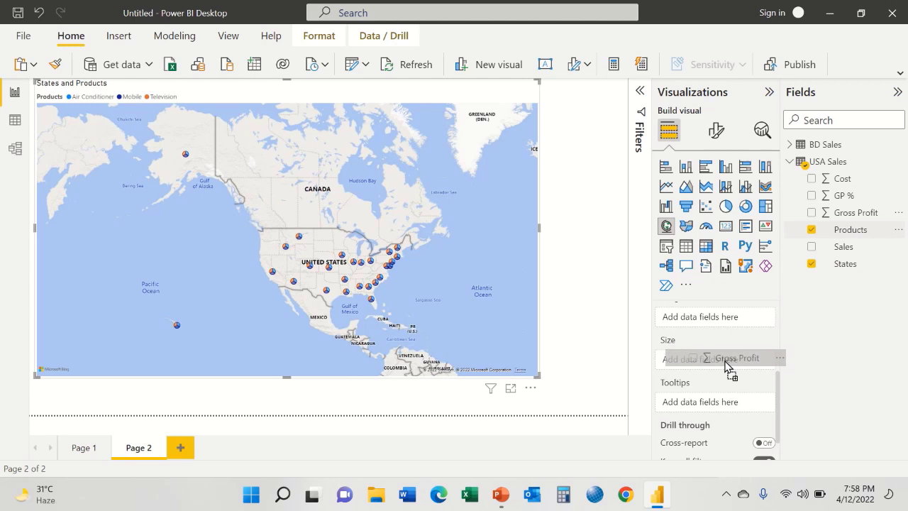
drag(726, 362, 726, 363)
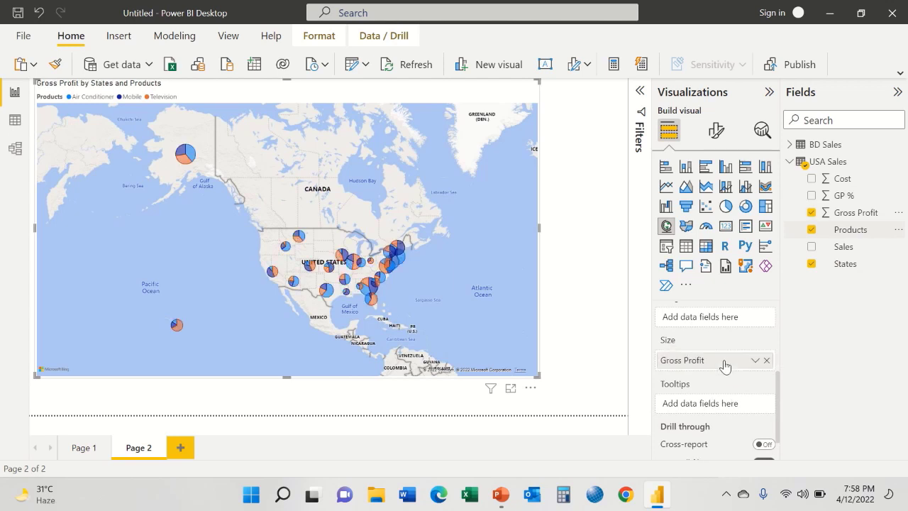
Set the map's bubble size to 2 px and turn on its category labels
click(716, 130)
click(701, 284)
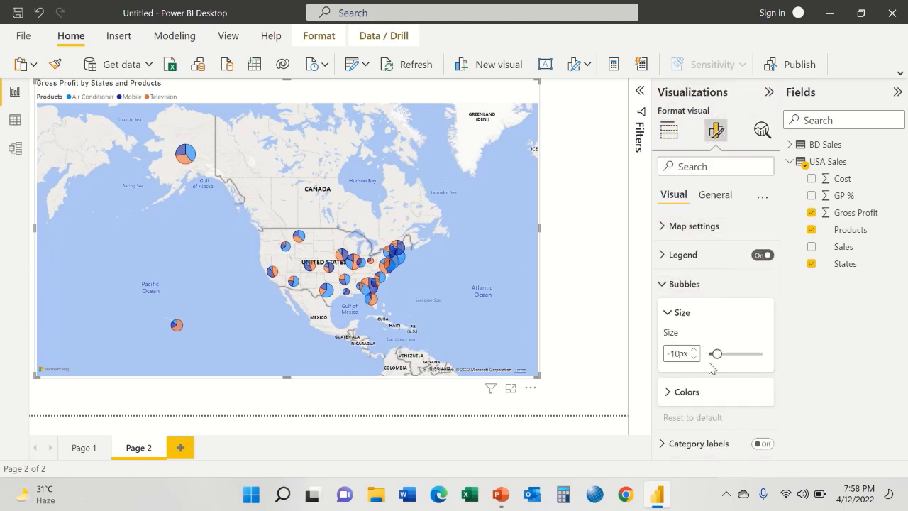
mouse_move(716, 353)
mouse_down()
mouse_move(731, 352)
mouse_move(722, 352)
mouse_up()
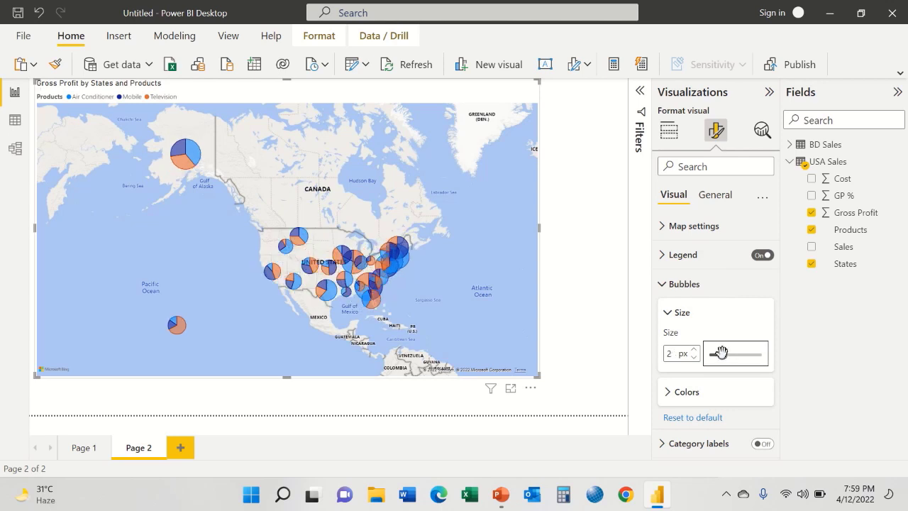
click(762, 444)
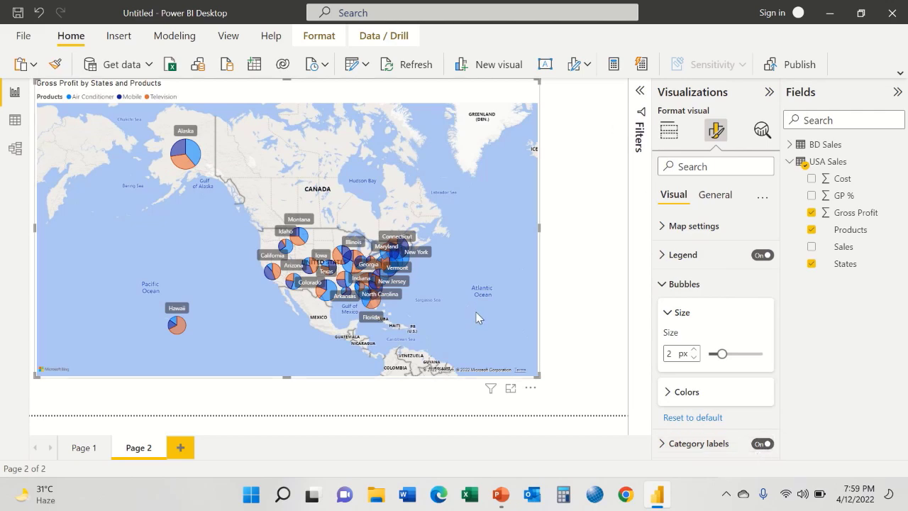
Examine the labelled state bubbles and their tooltips across the USA in focus mode with the side panes collapsed
click(508, 391)
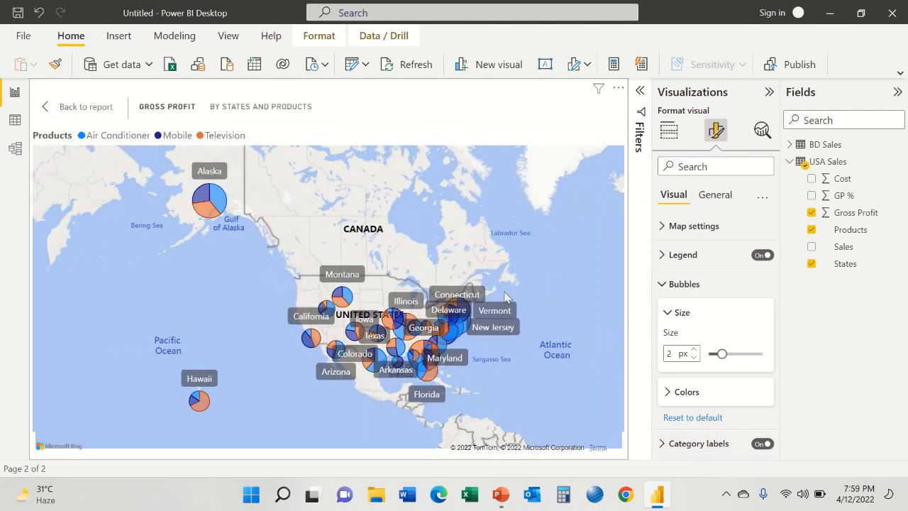
drag(551, 242, 489, 180)
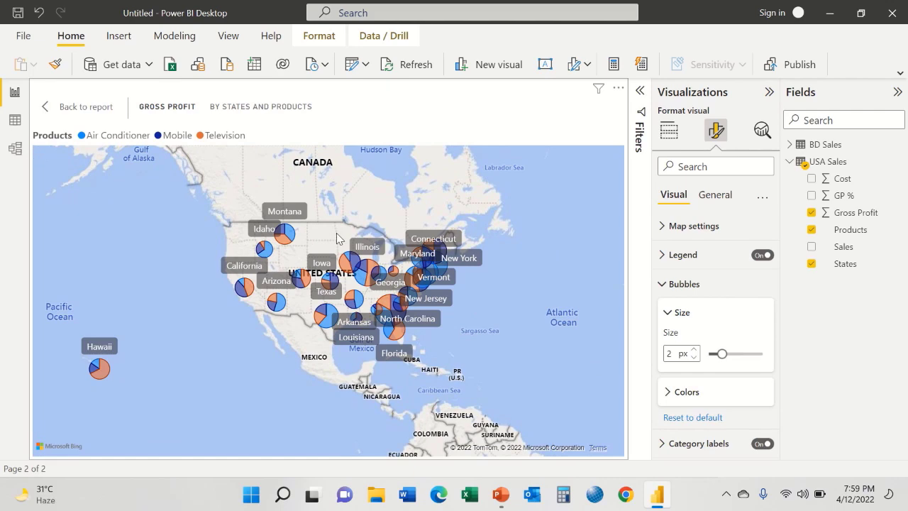
scroll(338, 239, up, 3)
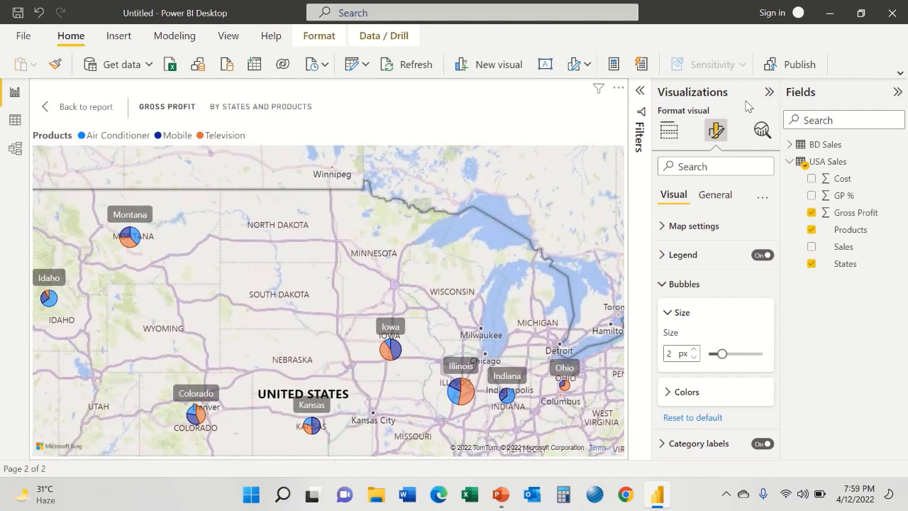
click(769, 93)
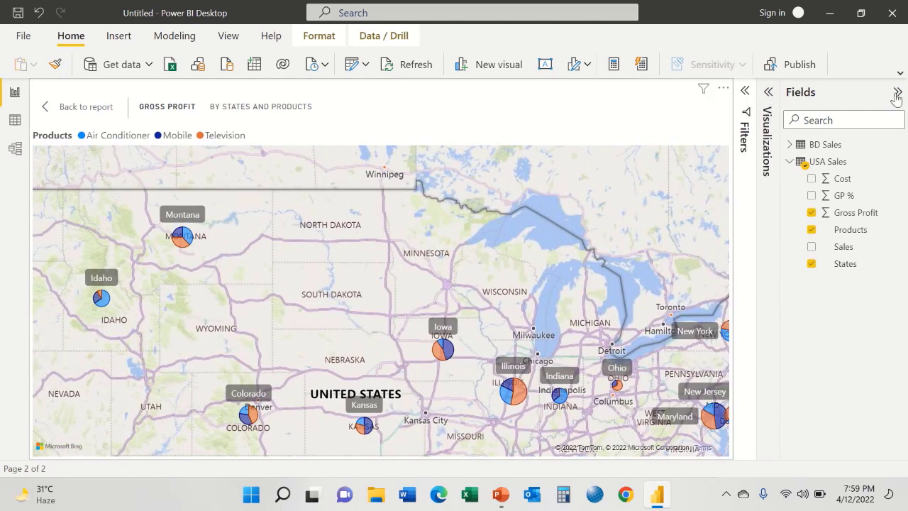
click(897, 92)
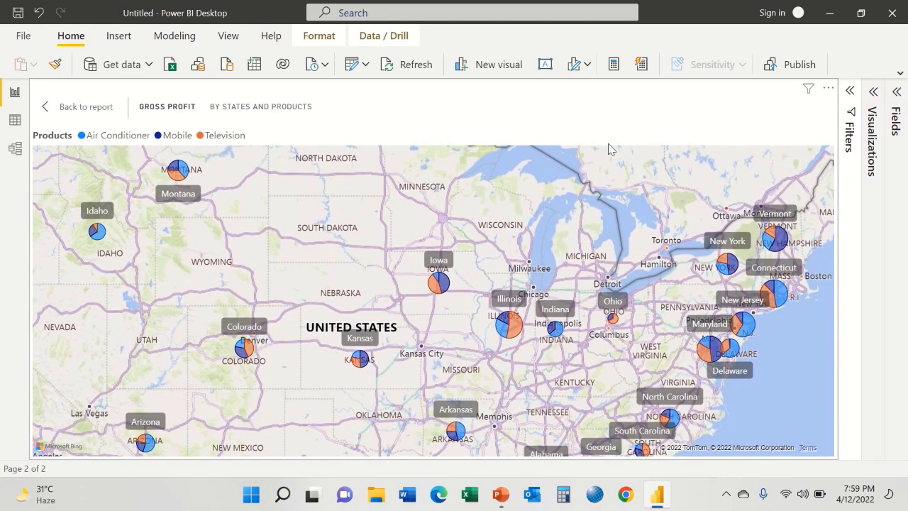
scroll(547, 191, down, 4)
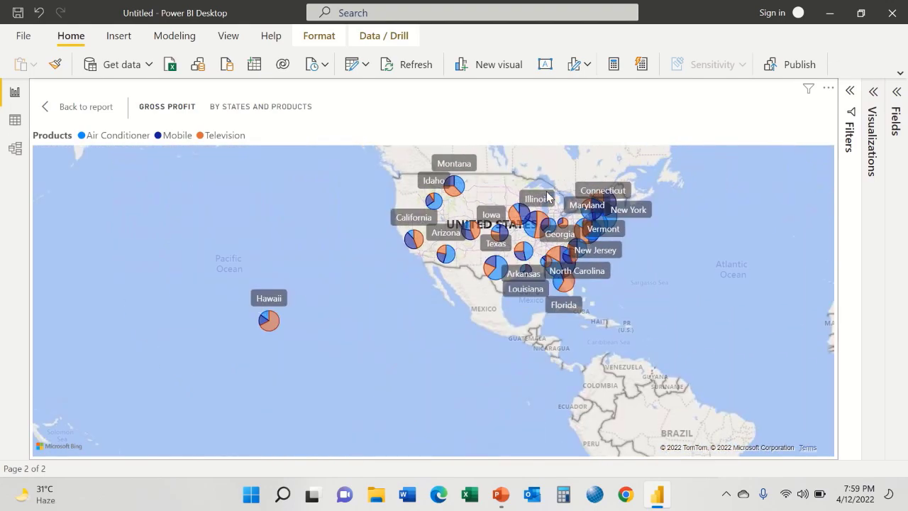
drag(382, 290, 349, 343)
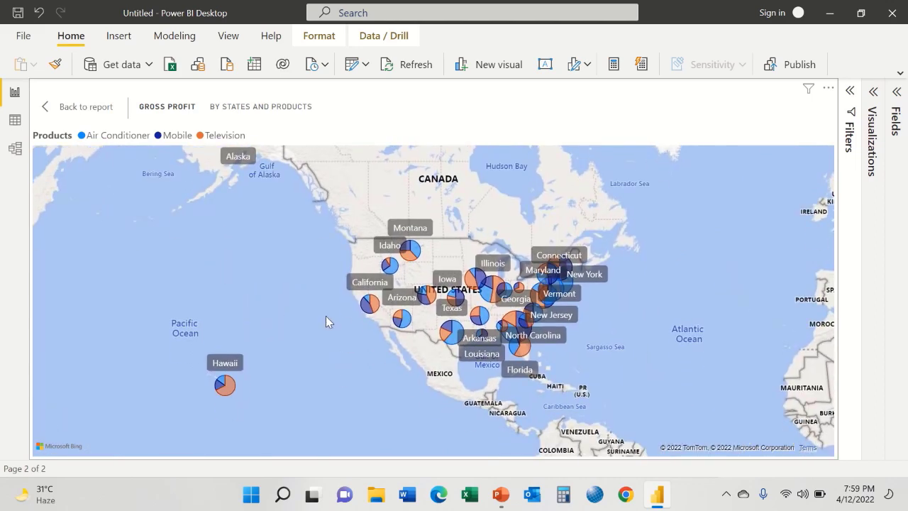
scroll(326, 316, up, 5)
drag(369, 296, 40, 409)
drag(309, 389, 211, 277)
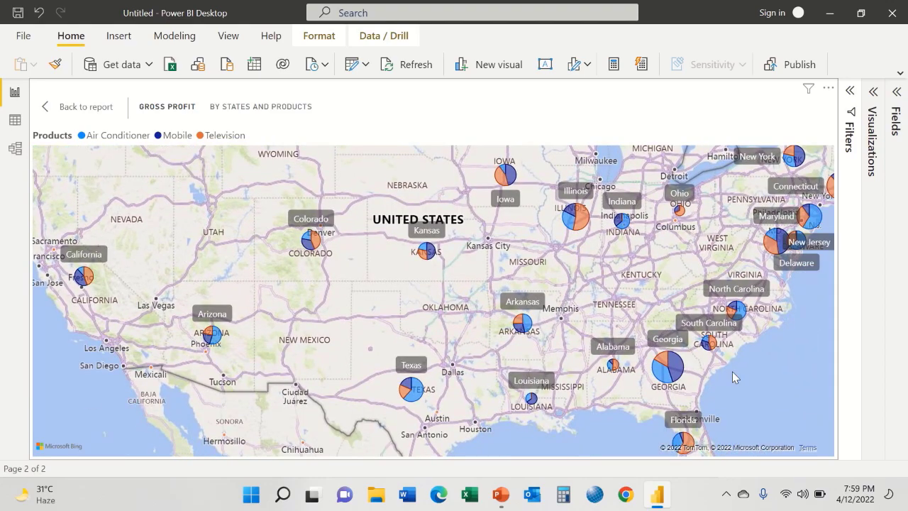
drag(767, 374, 554, 378)
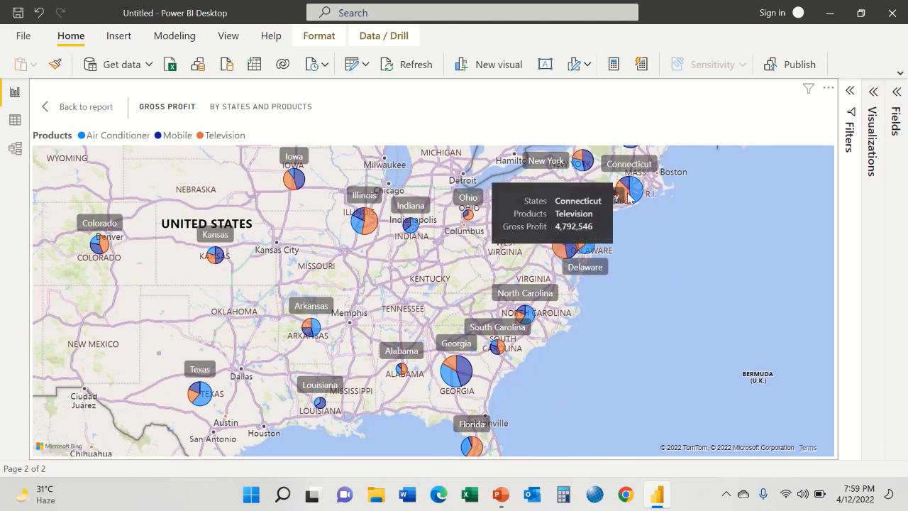
Turn off the map's category labels and set its bubble size to -5 px
click(875, 93)
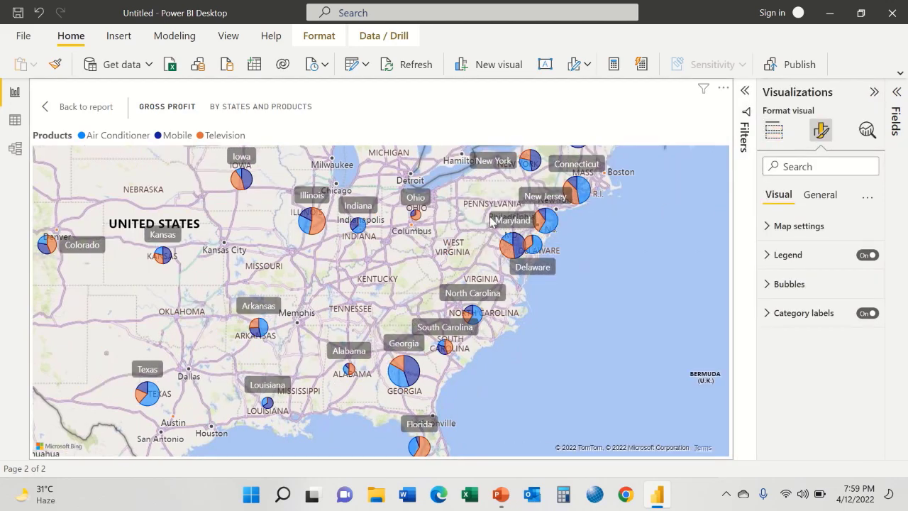
click(865, 315)
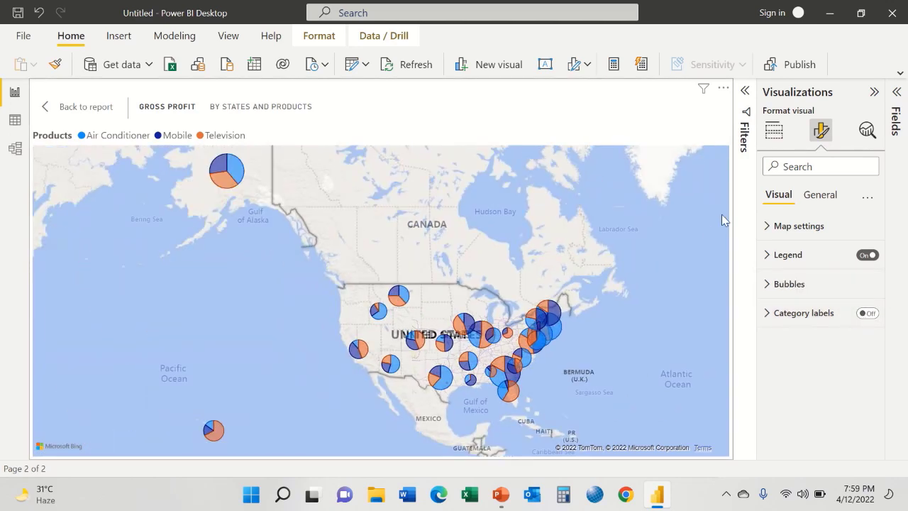
click(780, 285)
double_click(801, 359)
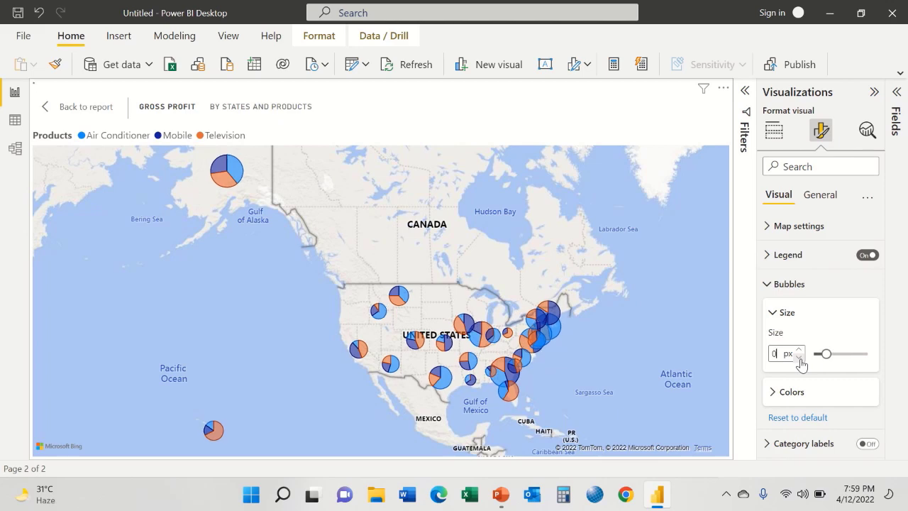
click(800, 359)
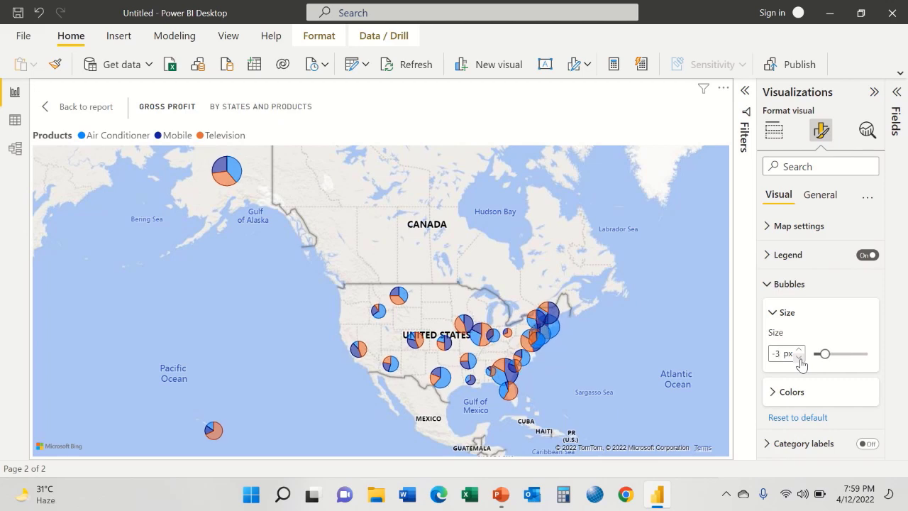
click(800, 359)
click(801, 358)
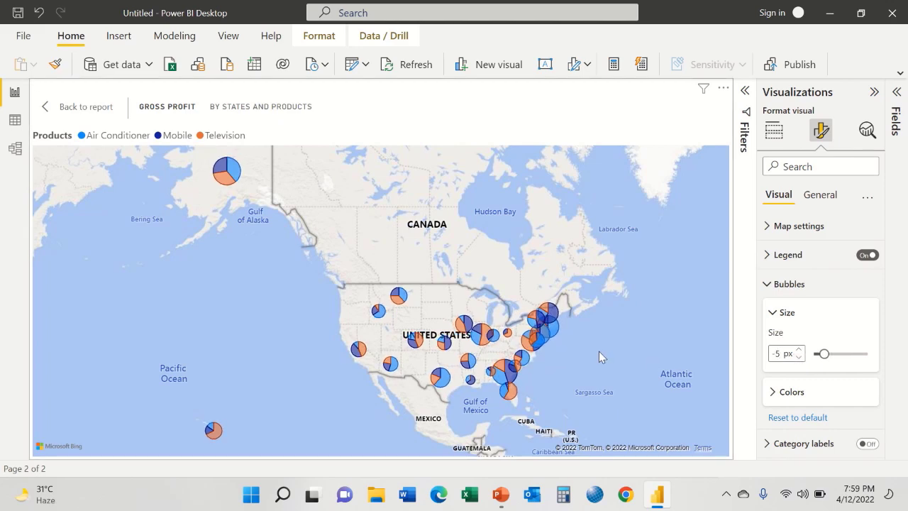
Inspect the resized bubbles over the southern USA up close and return from focus mode to the report
drag(469, 357, 300, 246)
scroll(300, 246, up, 3)
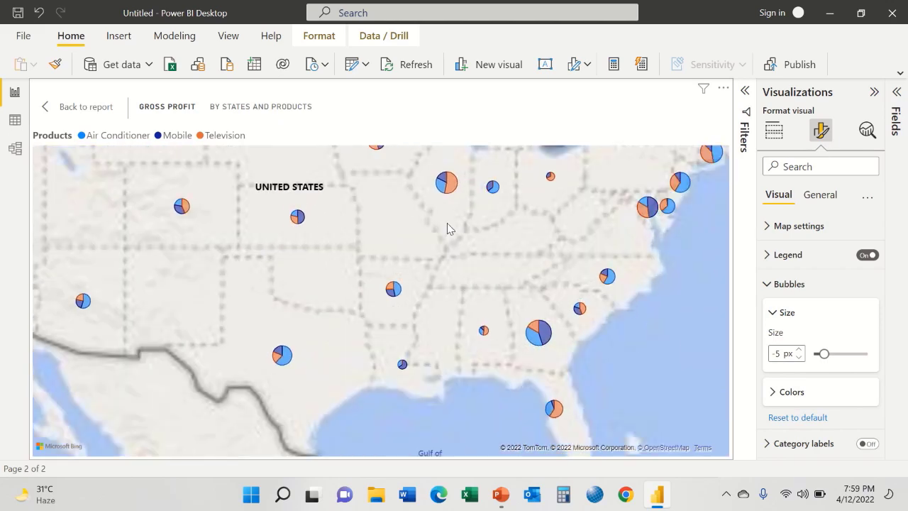
click(76, 107)
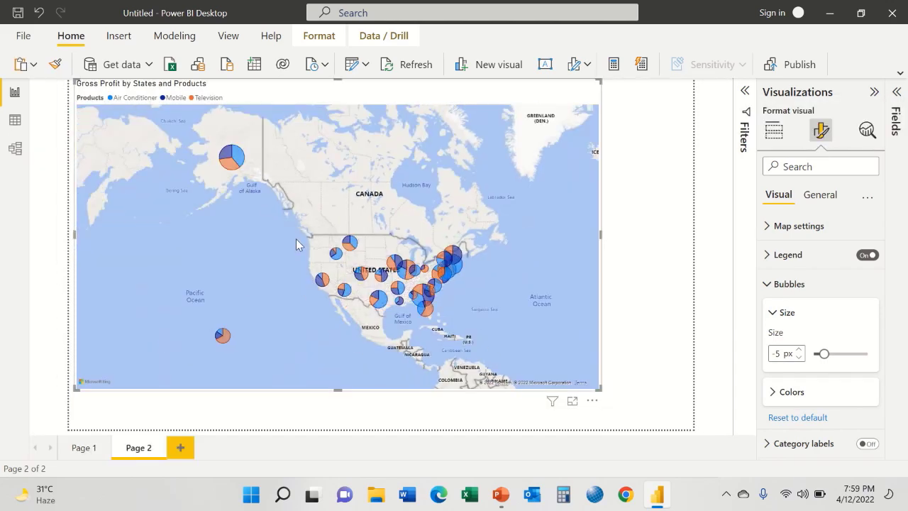
Examine the gross profit pie bubbles over the northern, central and eastern USA at close and wide range
scroll(296, 239, up, 3)
drag(334, 228, 19, 162)
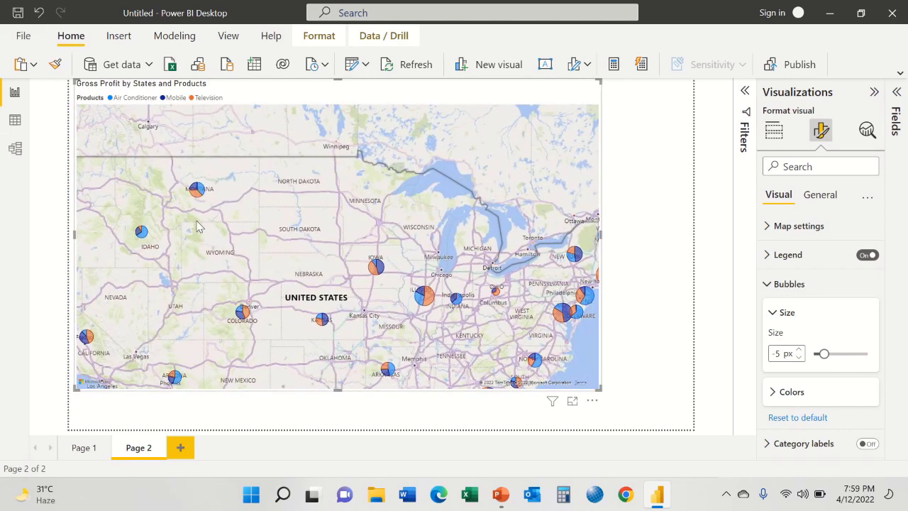
drag(196, 219, 175, 174)
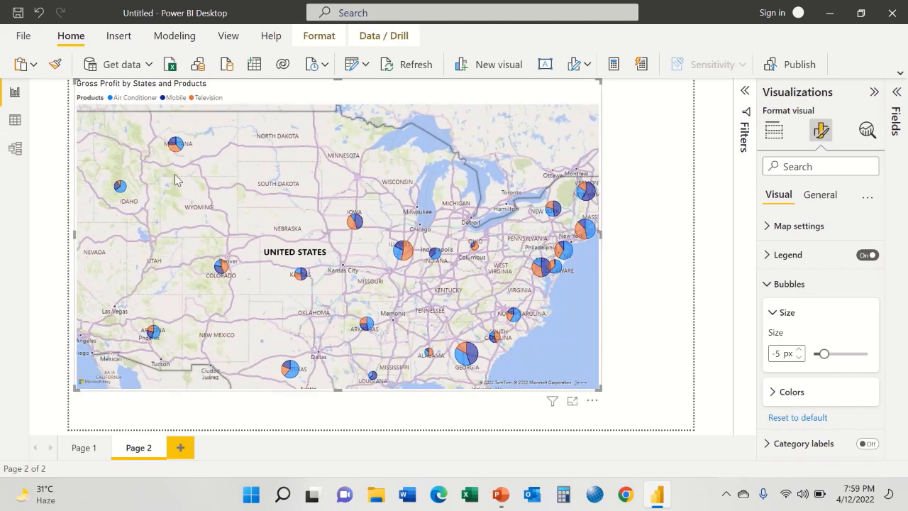
scroll(176, 180, down, 3)
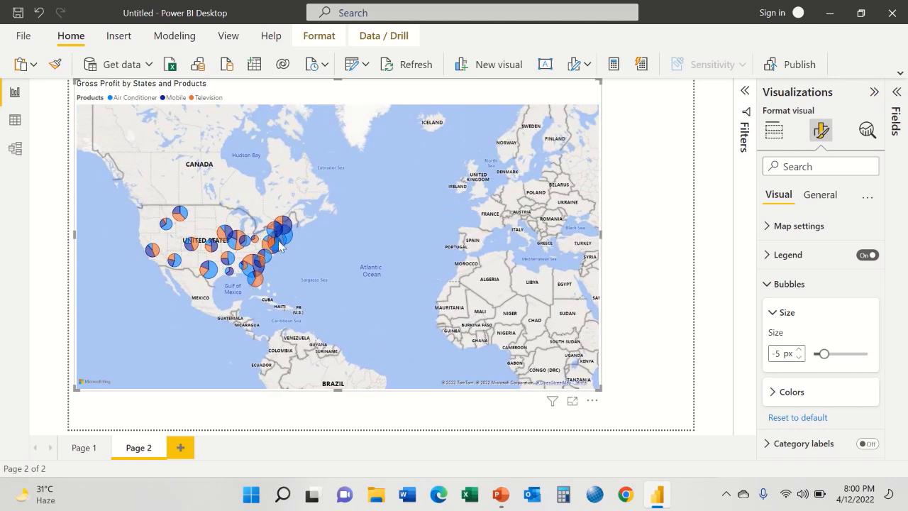
scroll(281, 245, up, 5)
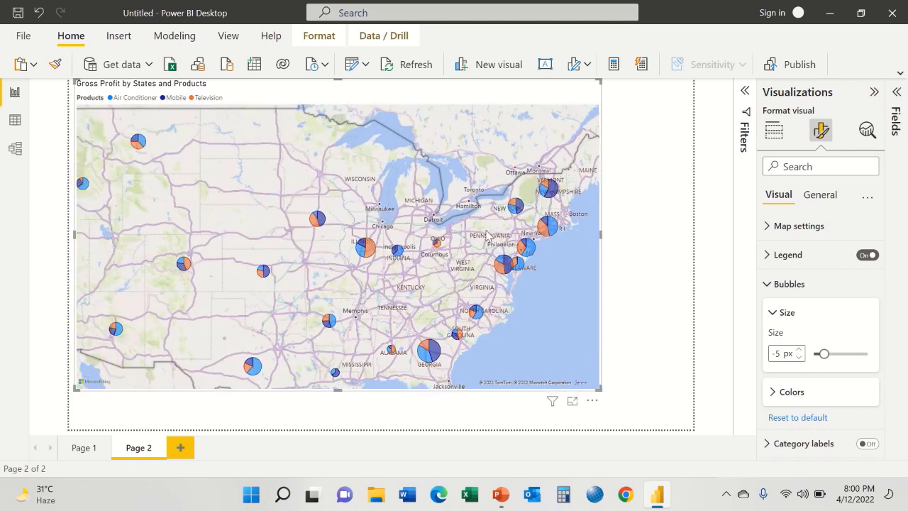
drag(489, 237, 508, 205)
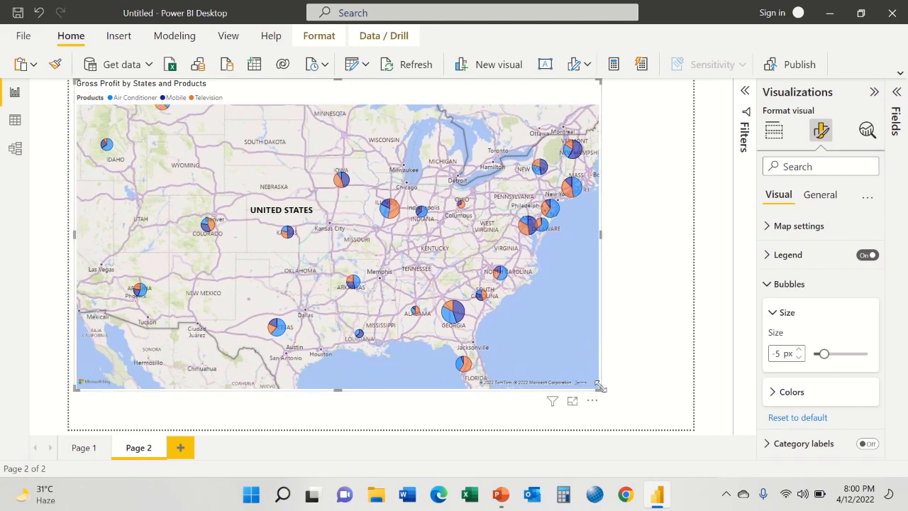
Shrink the map visual to about a third of the page width and bring the United States into its frame
drag(600, 387, 298, 243)
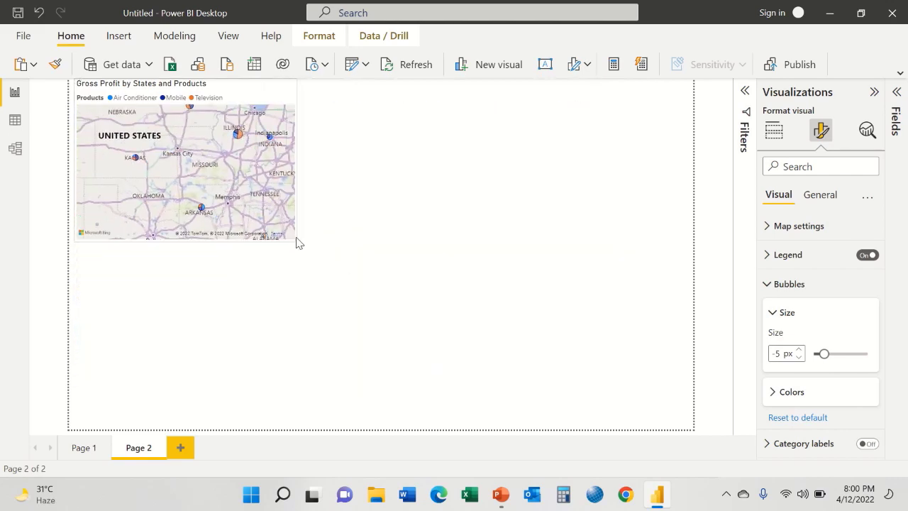
scroll(195, 172, up, 2)
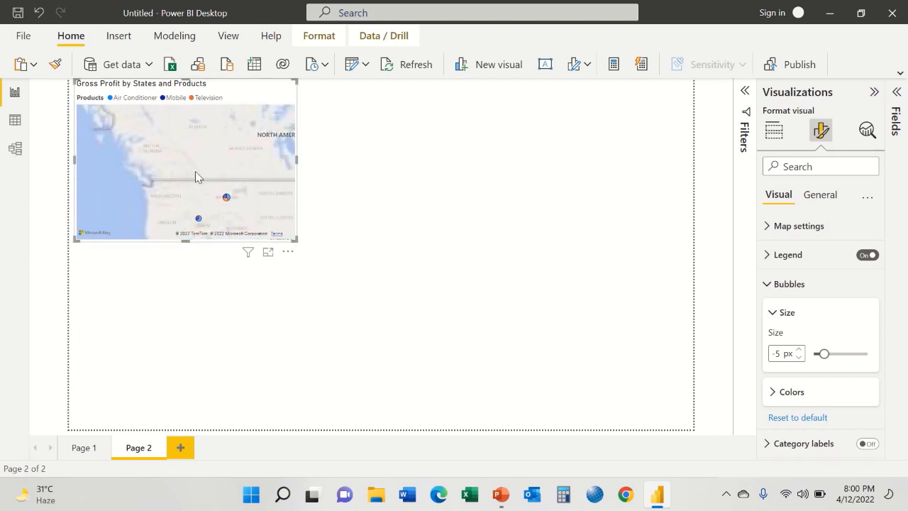
drag(195, 172, 89, 93)
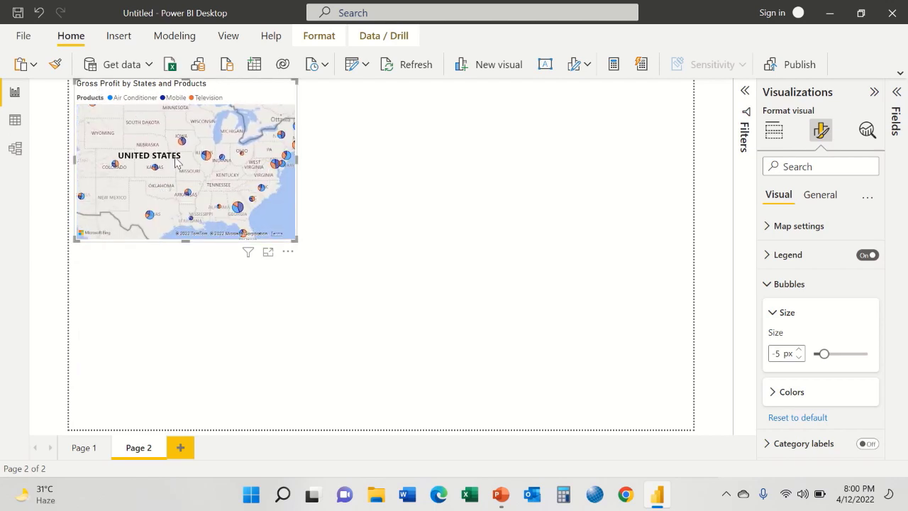
drag(175, 162, 190, 189)
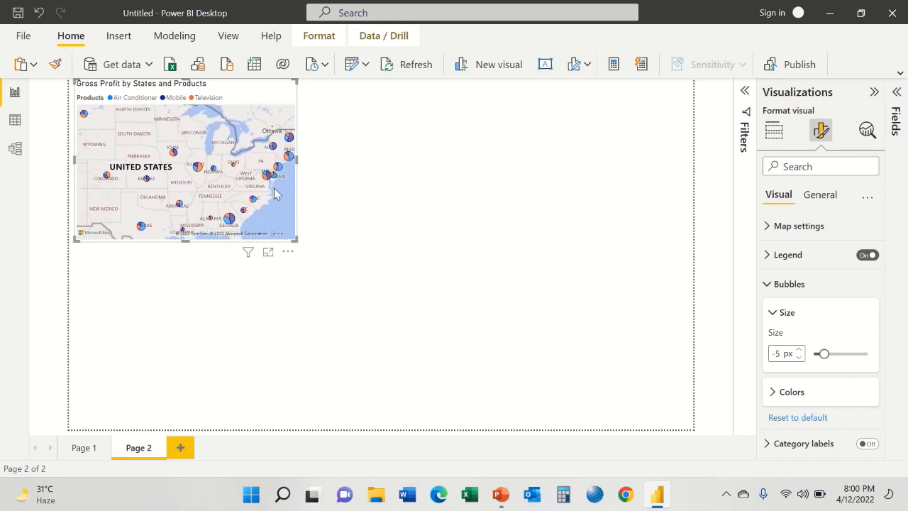
click(321, 199)
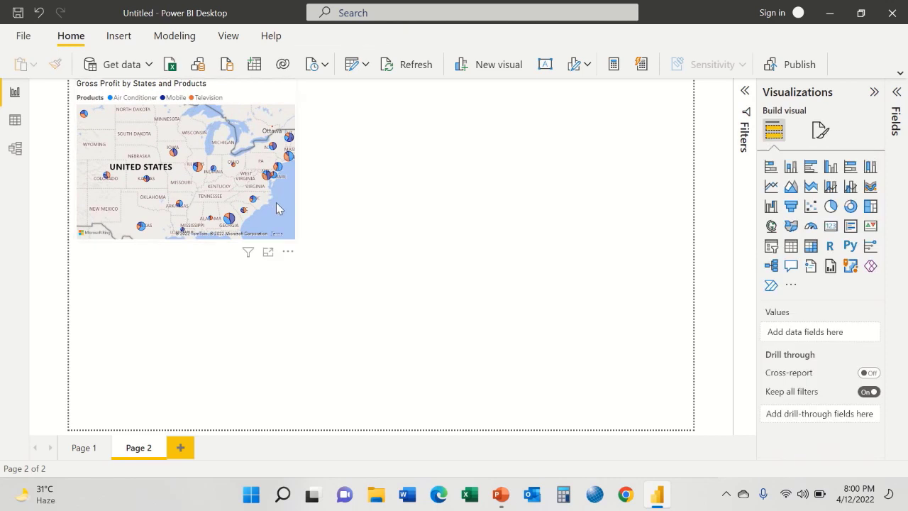
click(291, 237)
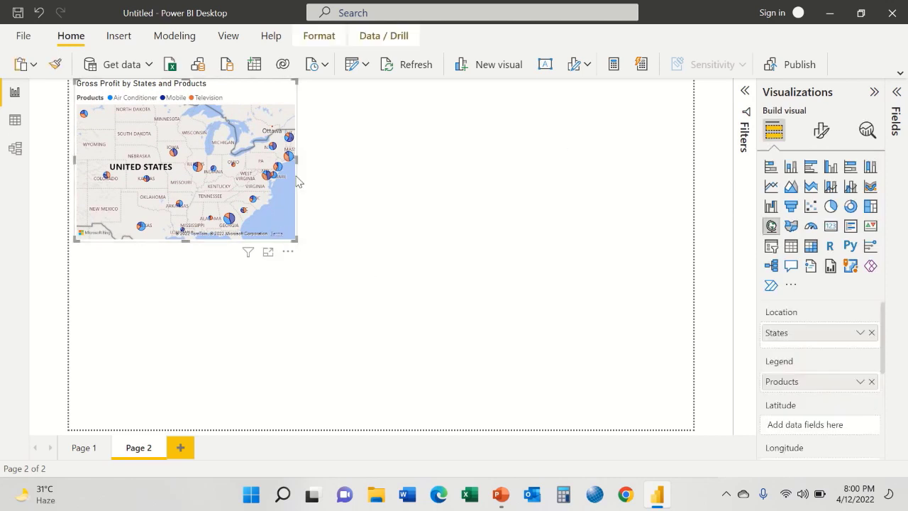
Enlarge the map visual to nearly the full page width, with the United States filling its frame
drag(295, 239, 525, 323)
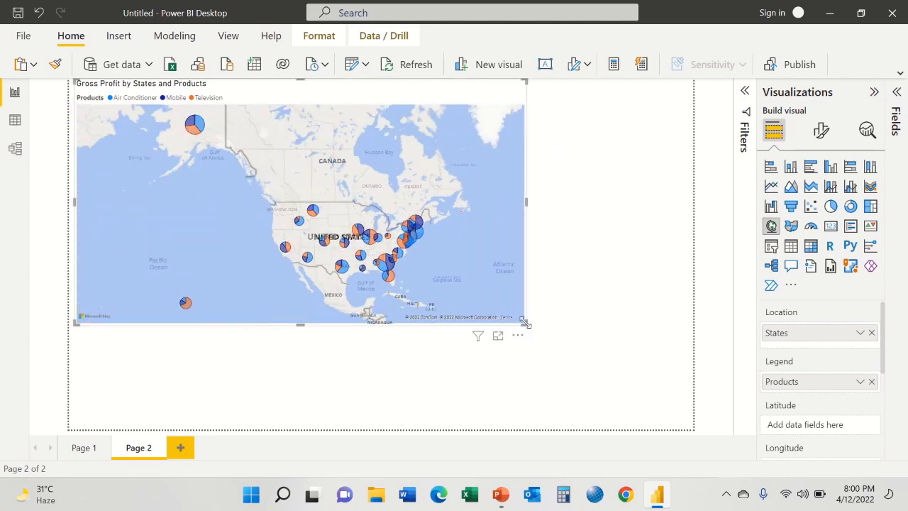
scroll(296, 190, up, 5)
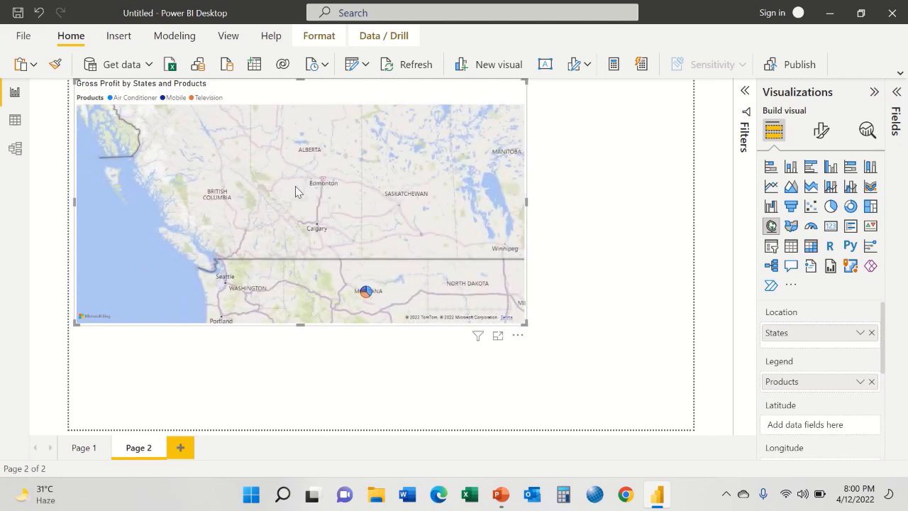
drag(242, 155, 219, 100)
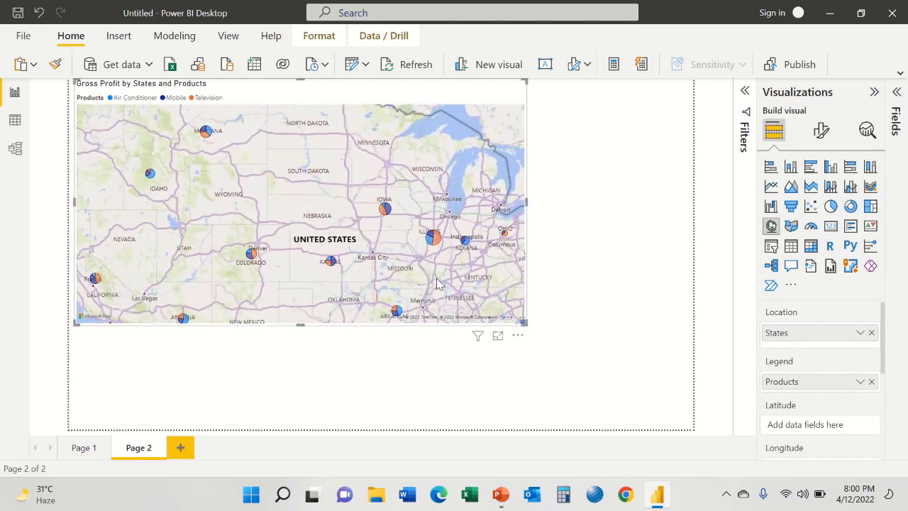
drag(523, 321, 622, 378)
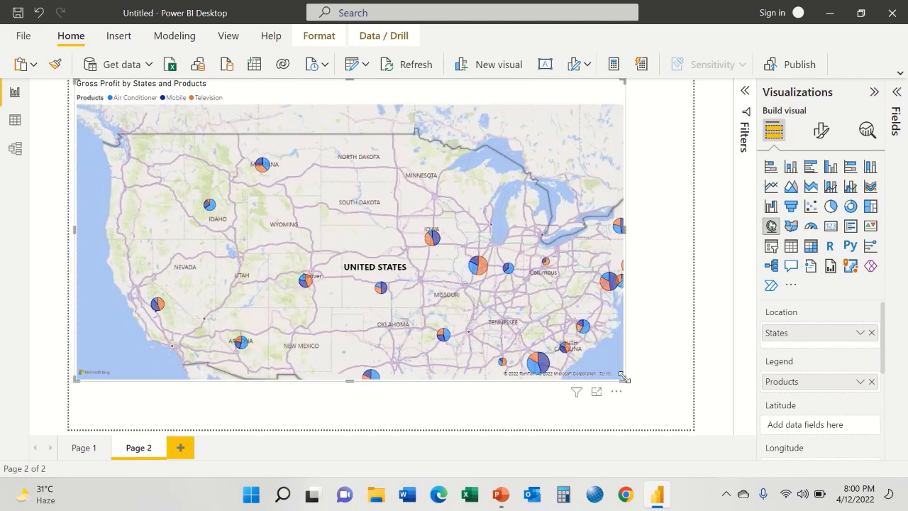
Inspect the gross profit tooltips of the East Coast state bubbles, including Delaware and Maryland, by product
scroll(410, 238, up, 3)
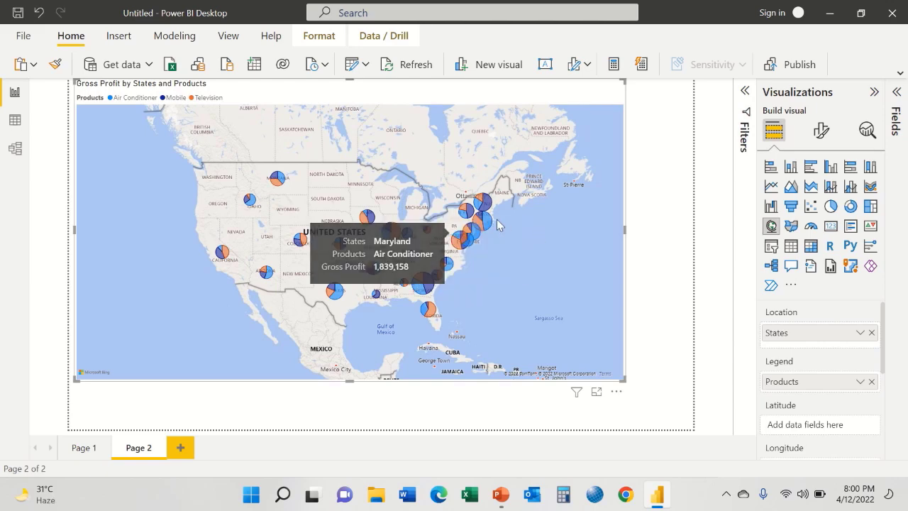
mouse_move(485, 222)
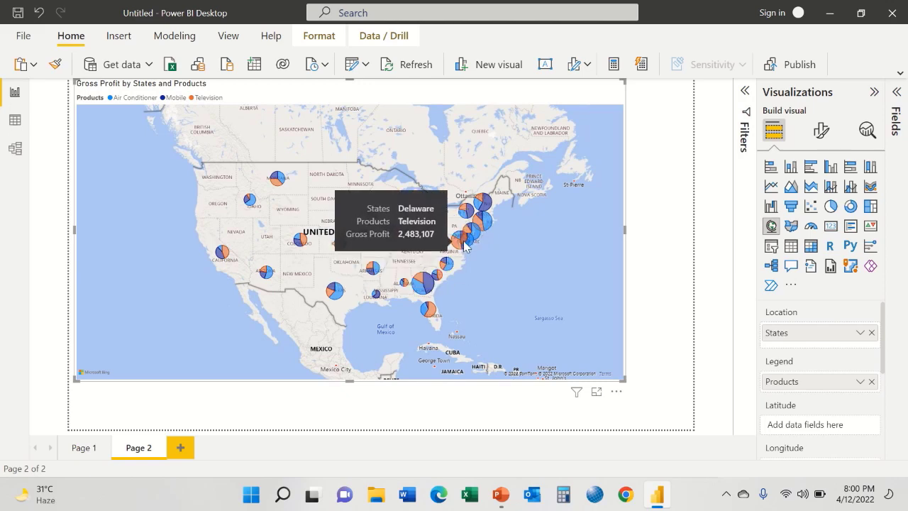
mouse_move(457, 241)
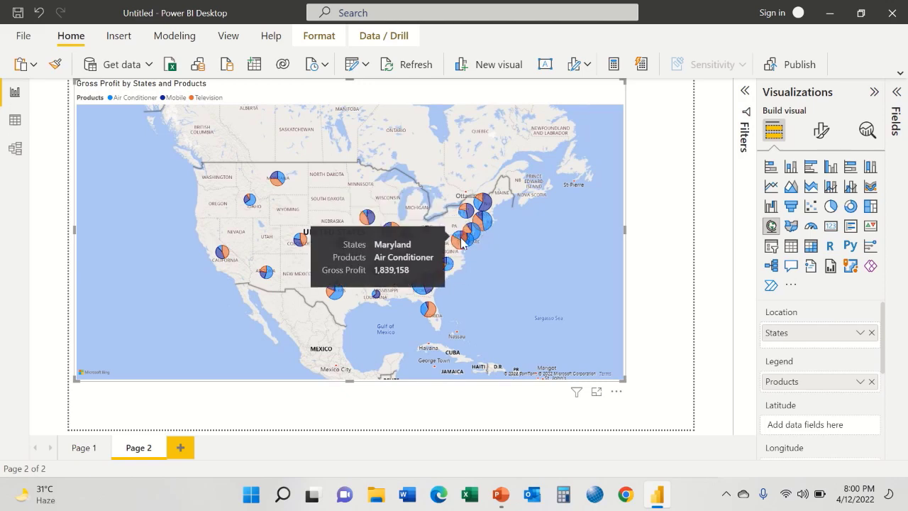